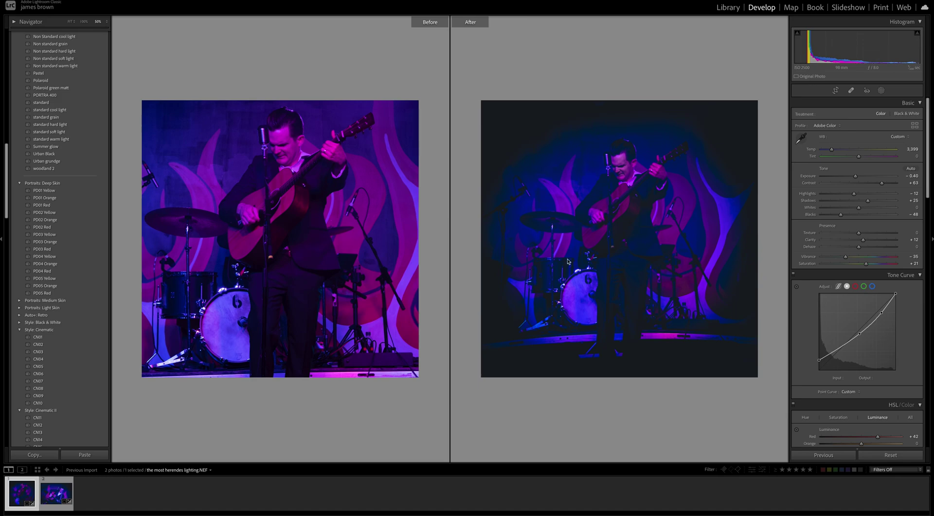
Reset all develop edits on the guitarist photo and return to a single view showing the whole image
{"action": "left_click", "coordinate": [891, 456]}
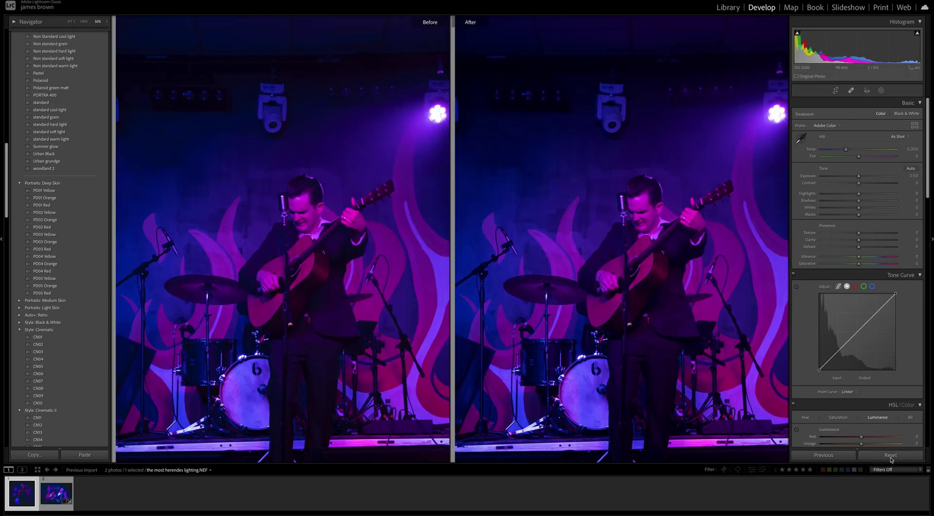
{"action": "key", "text": "y"}
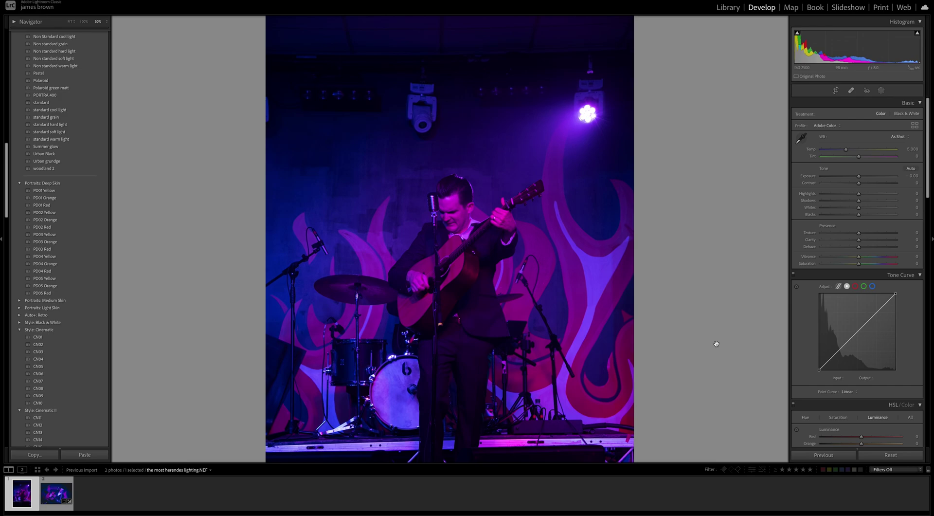
{"action": "key", "text": "ctrl+minus"}
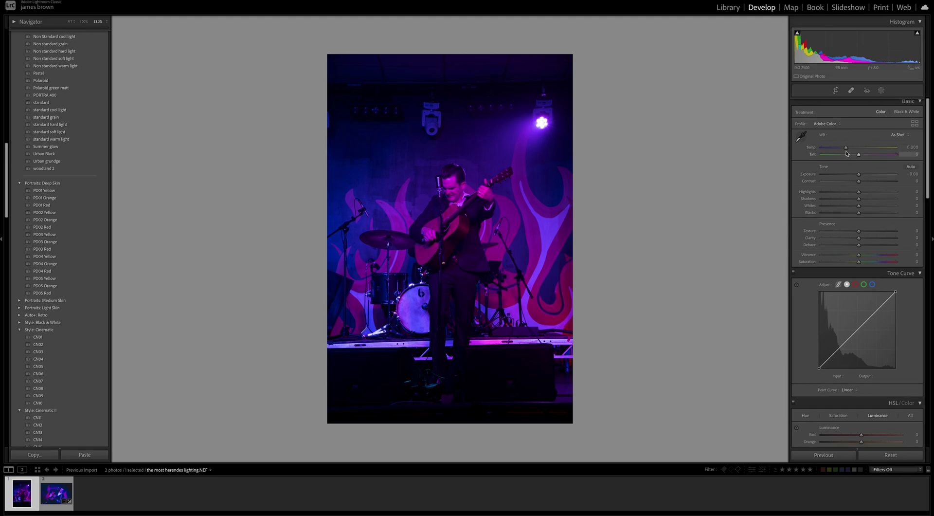
Cool the photo's white balance by setting the Temp to 3,991
{"action": "mouse_move", "coordinate": [845, 150]}
{"action": "left_mouse_down"}
{"action": "mouse_move", "coordinate": [855, 150]}
{"action": "mouse_move", "coordinate": [834, 151]}
{"action": "mouse_move", "coordinate": [888, 151]}
{"action": "mouse_move", "coordinate": [794, 157]}
{"action": "mouse_move", "coordinate": [891, 145]}
{"action": "mouse_move", "coordinate": [811, 151]}
{"action": "mouse_move", "coordinate": [878, 148]}
{"action": "mouse_move", "coordinate": [858, 149]}
{"action": "left_mouse_up"}
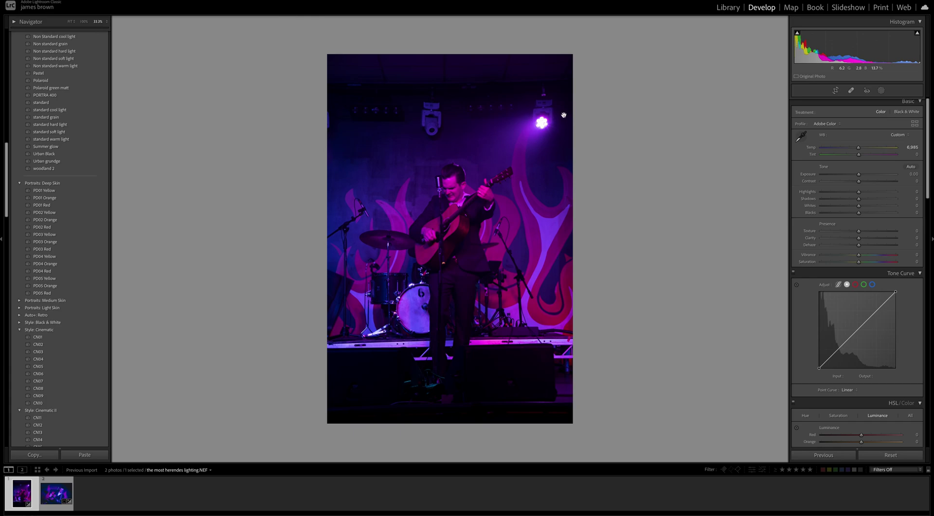
{"action": "left_click", "coordinate": [548, 114]}
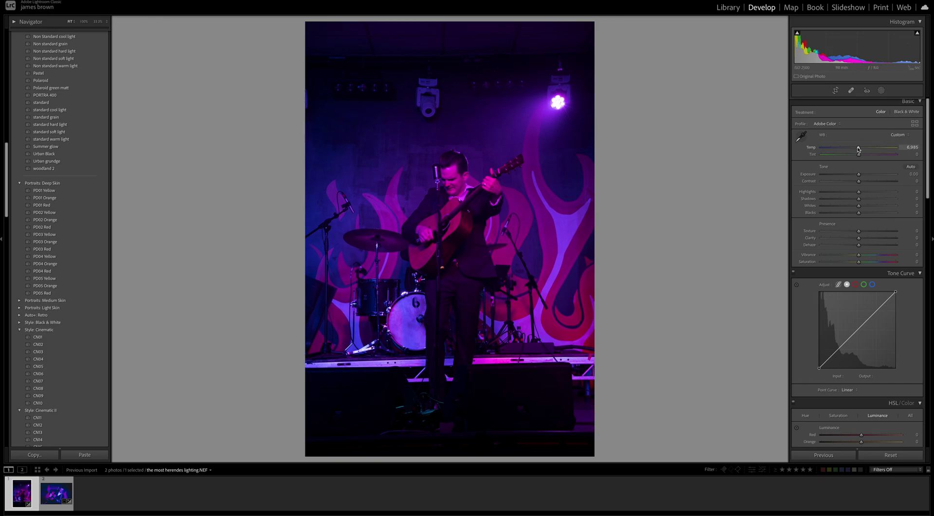
{"action": "left_click_drag", "start_coordinate": [859, 148], "coordinate": [857, 148]}
{"action": "left_click_drag", "start_coordinate": [858, 149], "coordinate": [836, 150]}
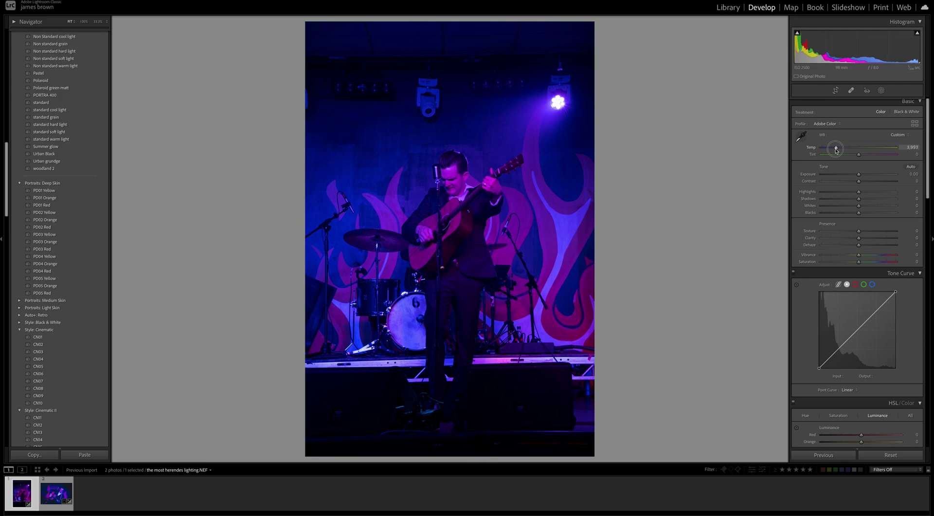
{"action": "left_click_drag", "start_coordinate": [836, 151], "coordinate": [836, 150]}
Lower the Exposure to −0.40 and raise the Contrast to +63
{"action": "left_click", "coordinate": [859, 176]}
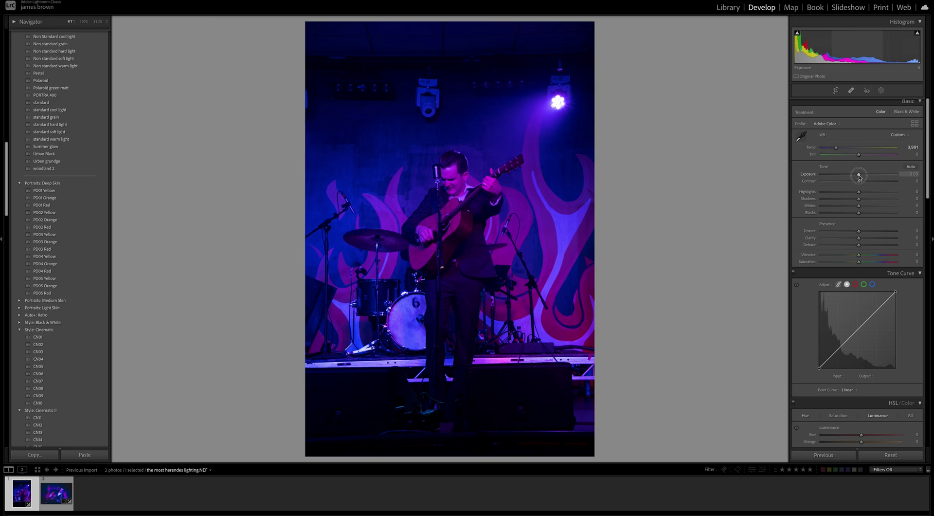
{"action": "left_click_drag", "start_coordinate": [860, 177], "coordinate": [857, 178]}
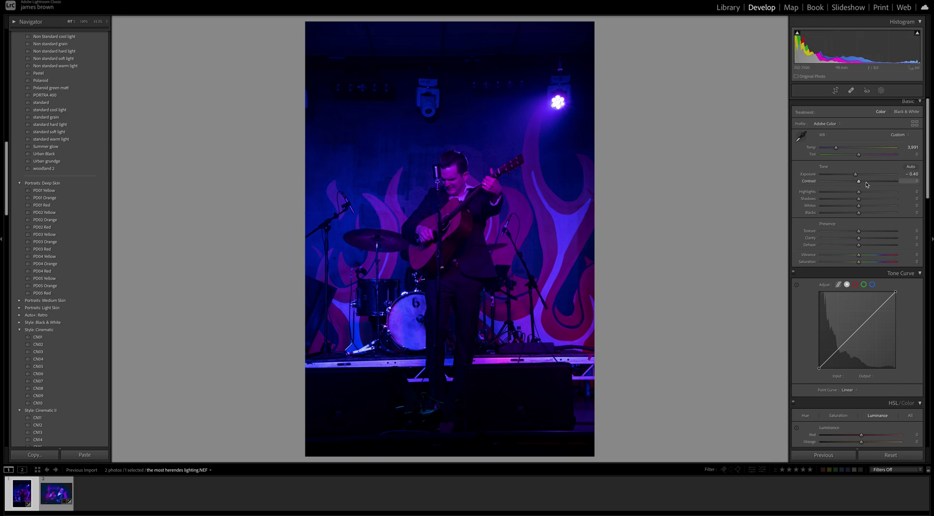
{"action": "left_click_drag", "start_coordinate": [862, 185], "coordinate": [884, 185]}
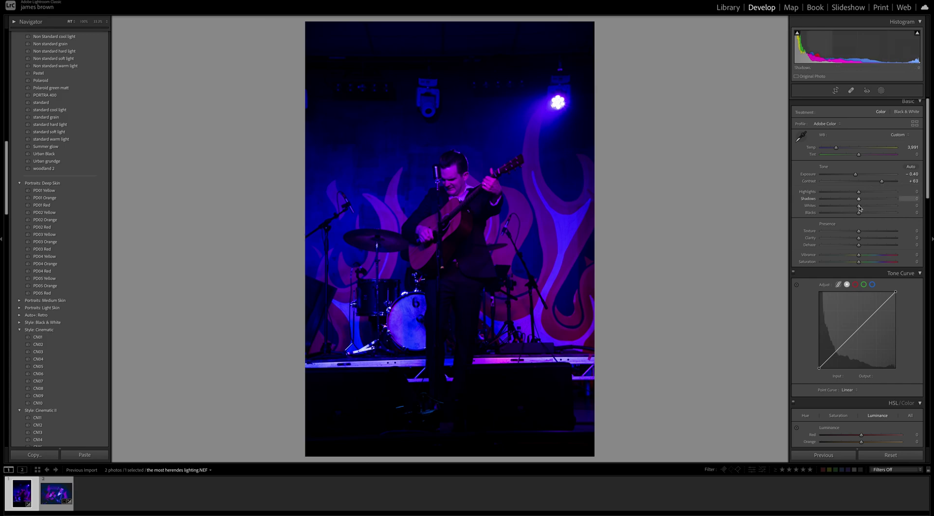
Deepen the darkest tones by setting the Blacks to −48
{"action": "left_click_drag", "start_coordinate": [859, 213], "coordinate": [853, 214]}
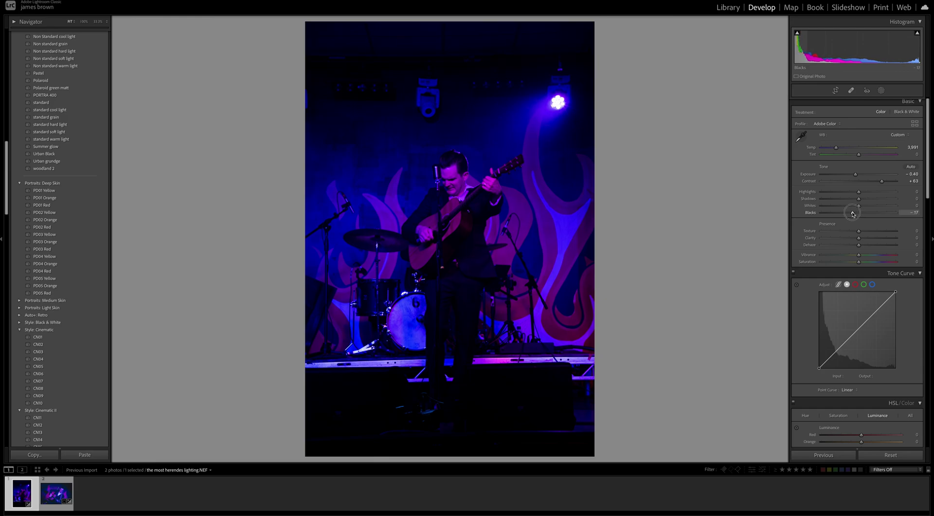
{"action": "left_click_drag", "start_coordinate": [853, 214], "coordinate": [852, 213]}
{"action": "mouse_move", "coordinate": [852, 214]}
{"action": "left_mouse_down"}
{"action": "mouse_move", "coordinate": [863, 213]}
{"action": "mouse_move", "coordinate": [834, 213]}
{"action": "mouse_move", "coordinate": [870, 213]}
{"action": "mouse_move", "coordinate": [842, 214]}
{"action": "left_mouse_up"}
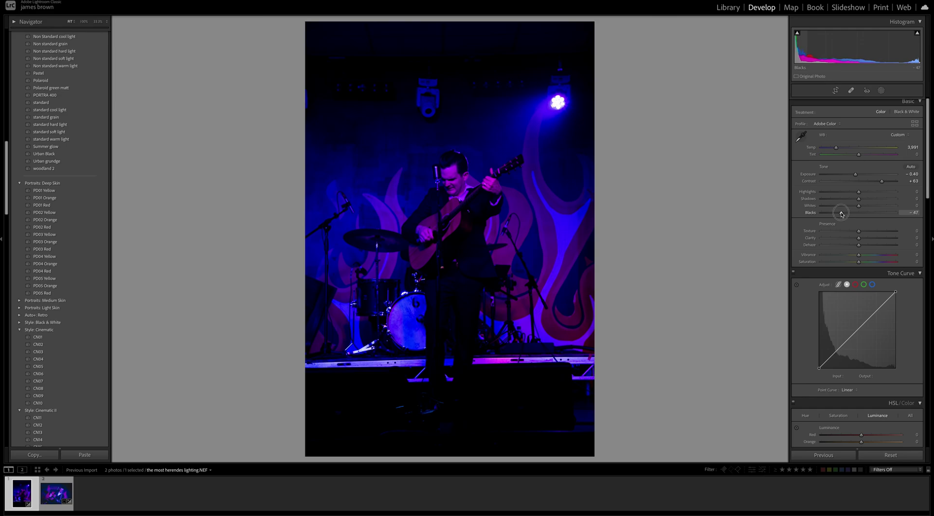
{"action": "left_click_drag", "start_coordinate": [842, 214], "coordinate": [841, 214]}
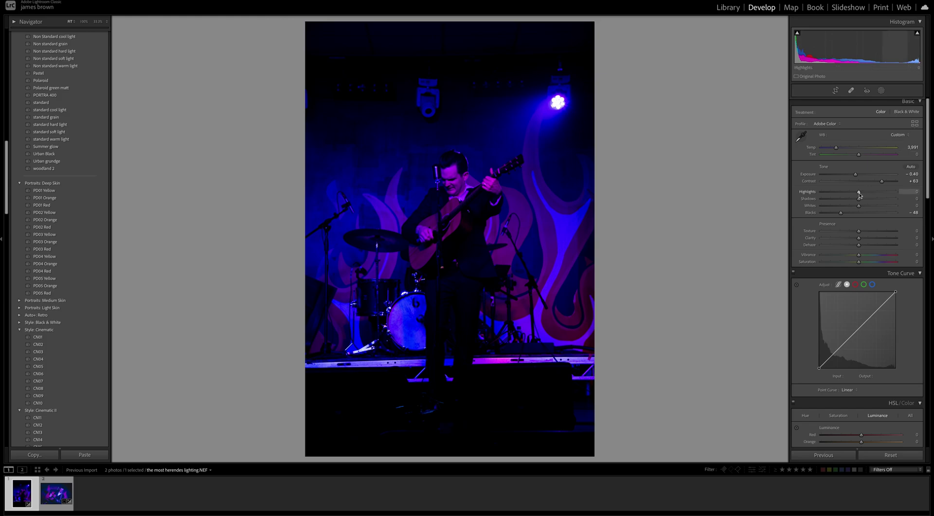
Try brighter Highlights values of +30 and +73 on the performer, and settle the Highlights at −12
{"action": "left_click", "coordinate": [373, 183]}
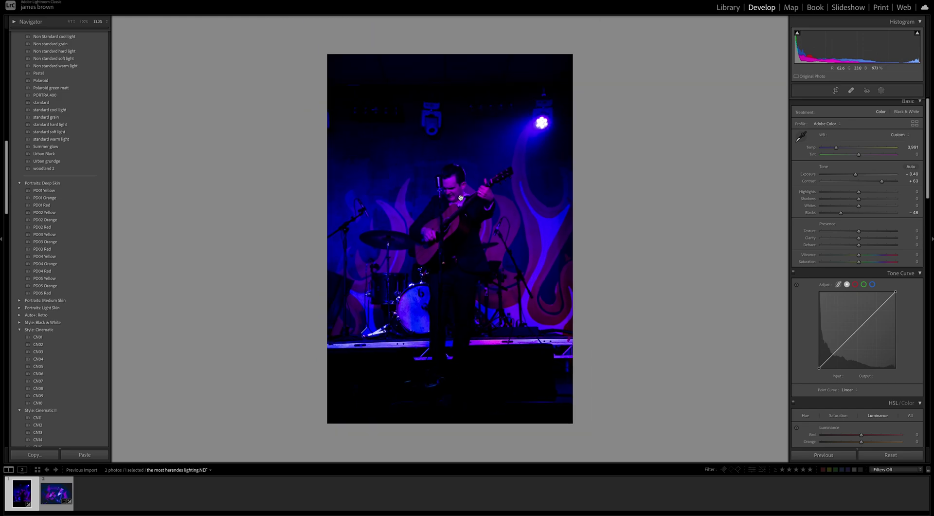
{"action": "left_click", "coordinate": [84, 21]}
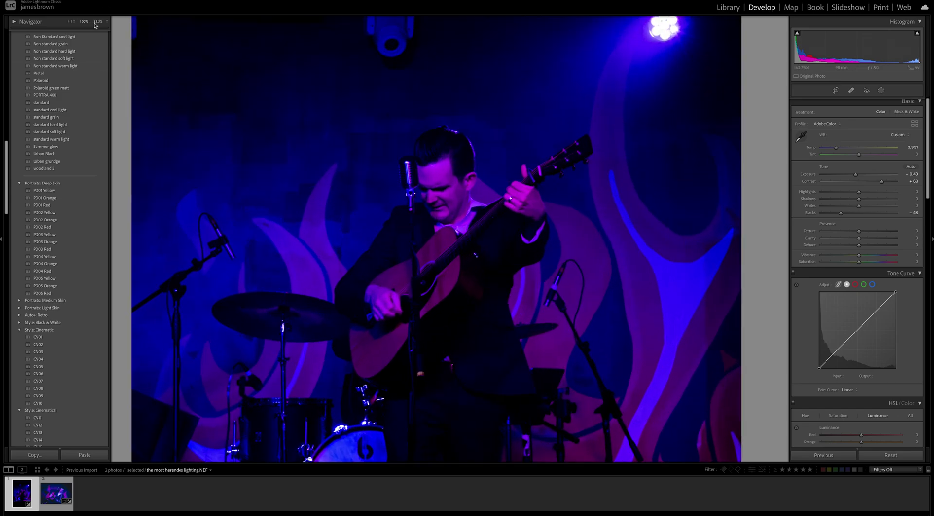
{"action": "left_click_drag", "start_coordinate": [476, 244], "coordinate": [528, 225]}
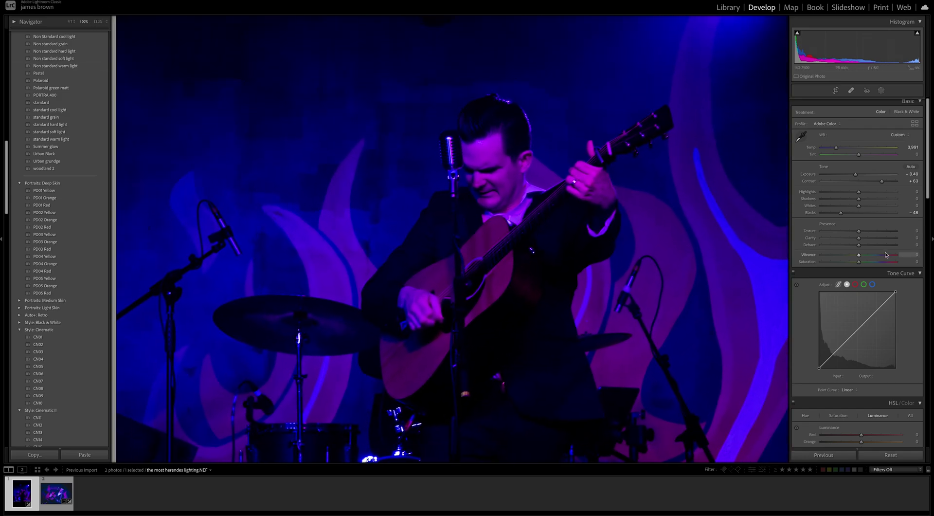
{"action": "left_click_drag", "start_coordinate": [862, 194], "coordinate": [874, 193]}
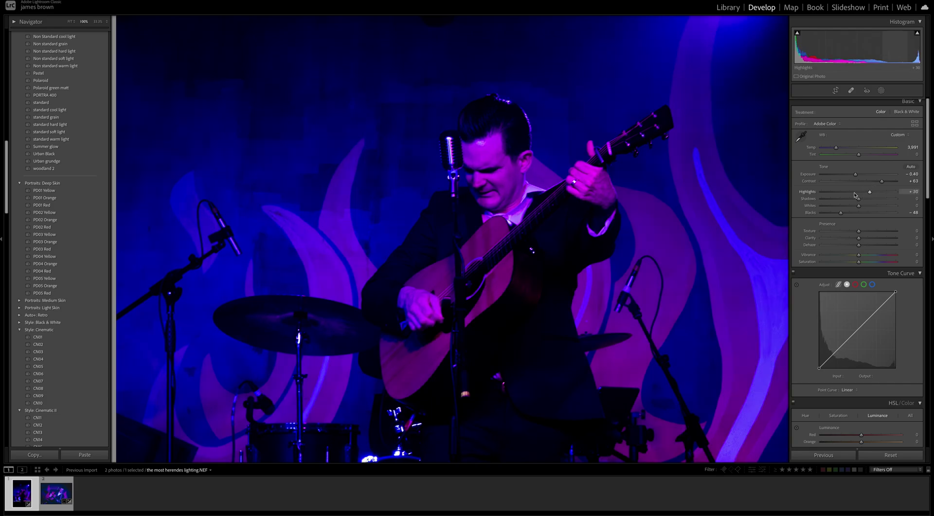
{"action": "left_click", "coordinate": [657, 178]}
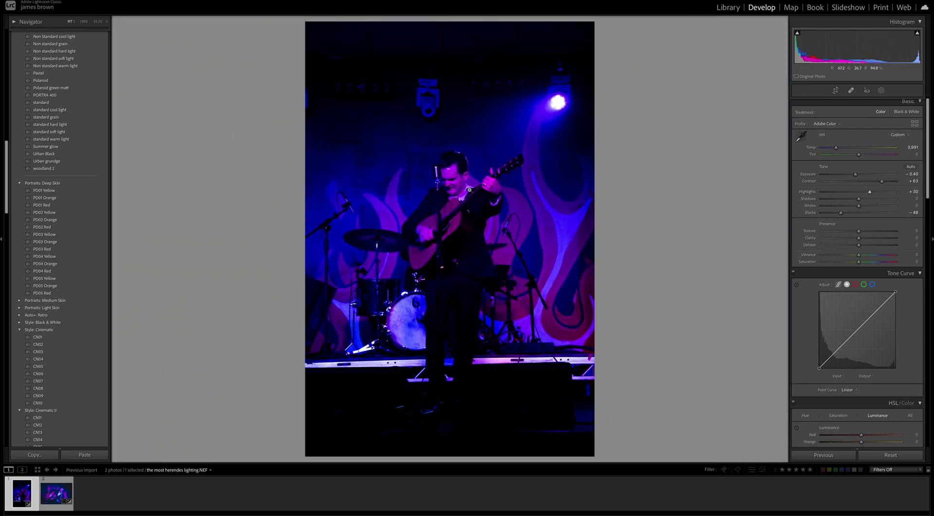
{"action": "left_click", "coordinate": [469, 187]}
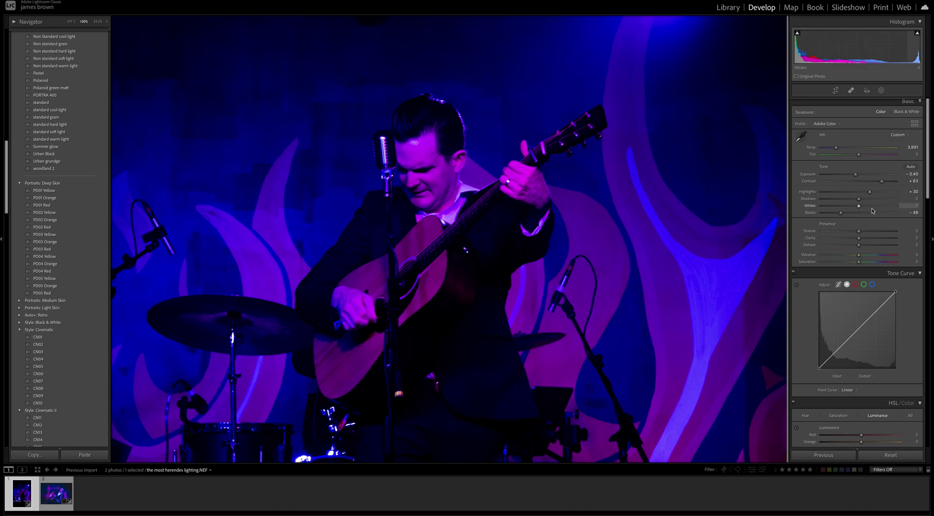
{"action": "left_click", "coordinate": [886, 193]}
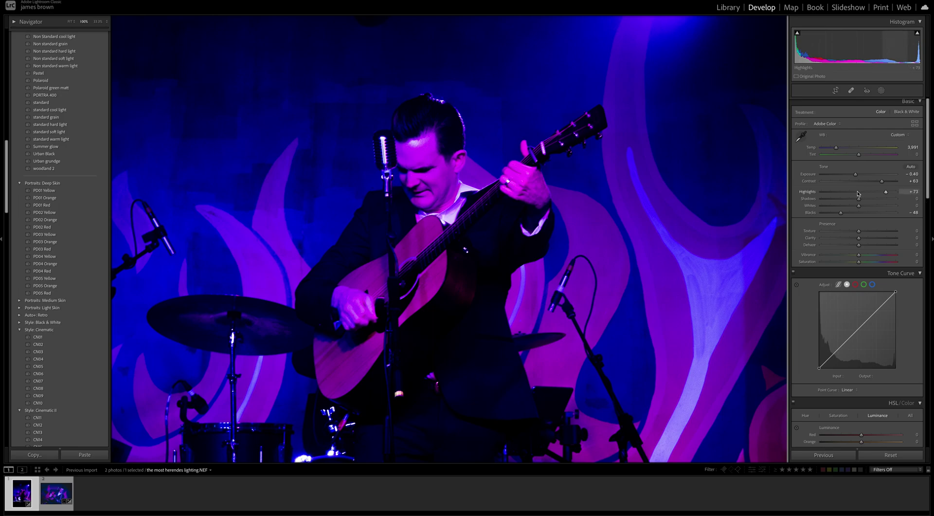
{"action": "left_click_drag", "start_coordinate": [858, 193], "coordinate": [855, 193]}
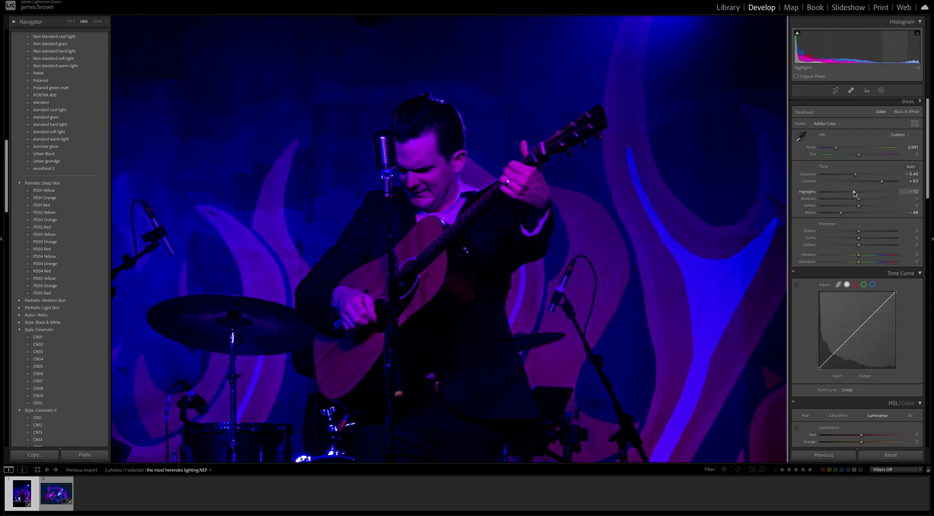
{"action": "left_click", "coordinate": [855, 193]}
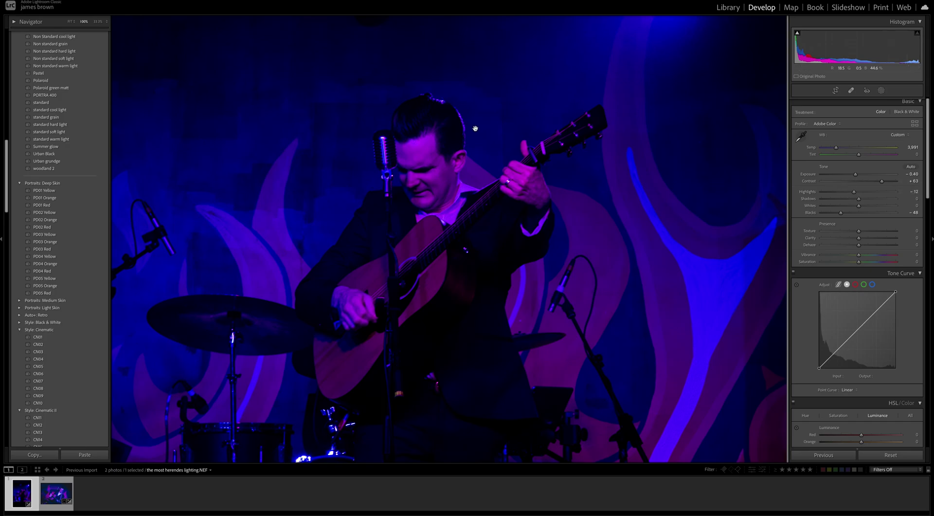
{"action": "left_click", "coordinate": [419, 214]}
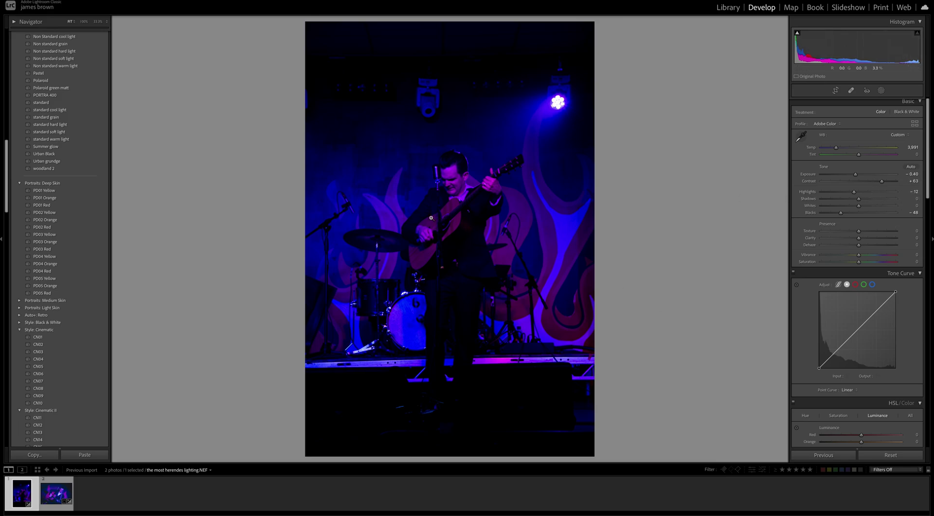
Raise the Shadows to +45 and inspect the dark suit, drums and stage front up close
{"action": "left_click", "coordinate": [875, 200]}
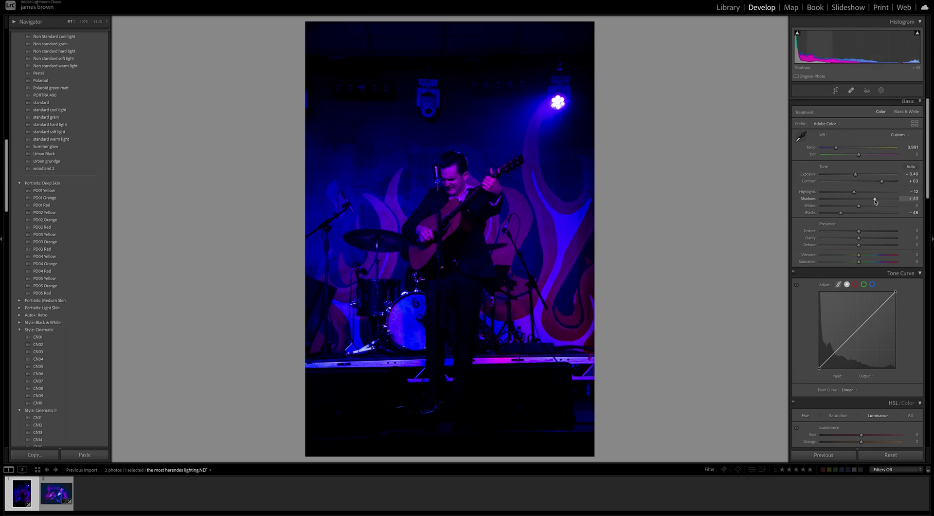
{"action": "left_click", "coordinate": [875, 200]}
{"action": "left_click", "coordinate": [440, 237]}
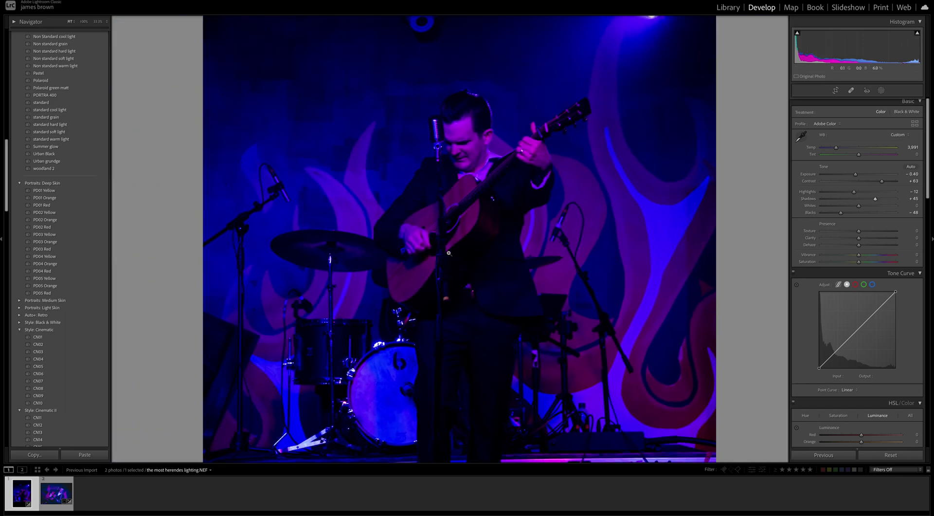
{"action": "left_click", "coordinate": [449, 253]}
{"action": "left_click", "coordinate": [416, 301]}
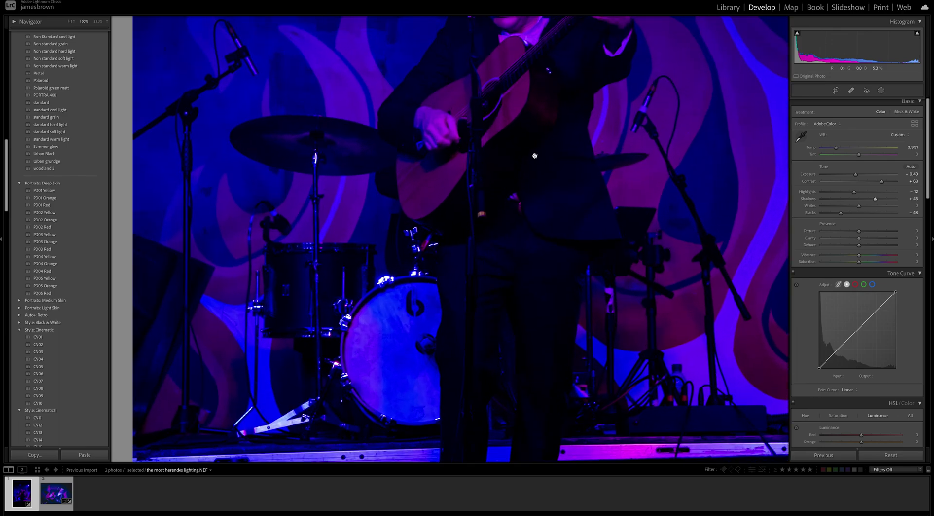
{"action": "left_click", "coordinate": [469, 213]}
{"action": "left_click", "coordinate": [443, 317]}
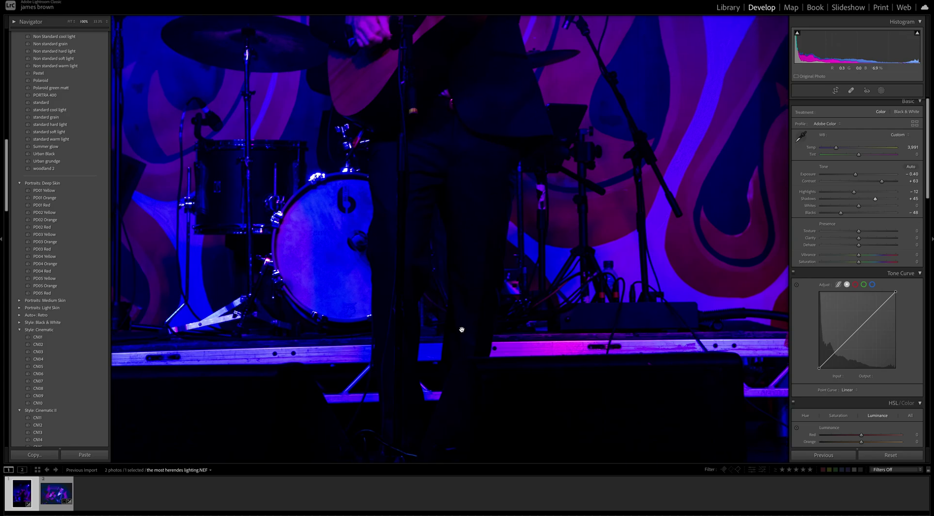
{"action": "left_click_drag", "start_coordinate": [463, 329], "coordinate": [482, 221]}
{"action": "left_click", "coordinate": [428, 290]}
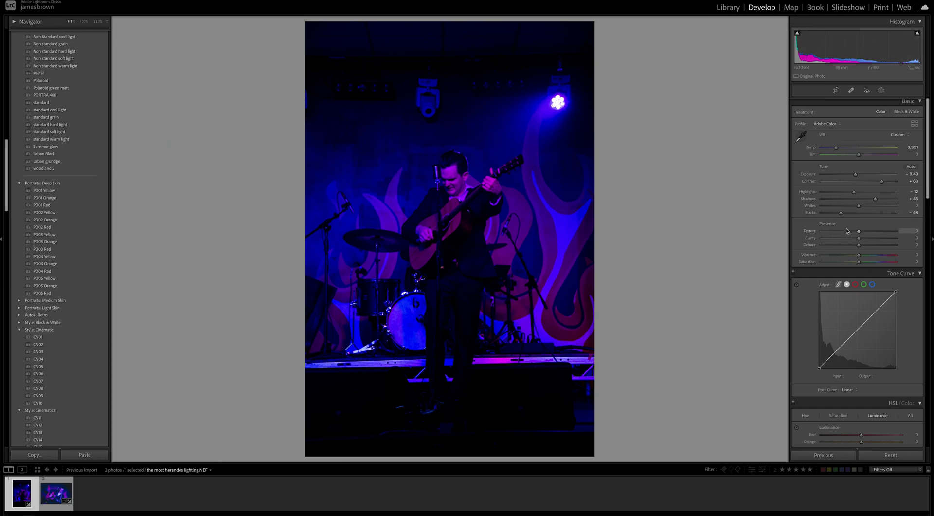
Add a little midtone definition by setting the Clarity to +11
{"action": "scroll", "coordinate": [879, 207], "scroll_direction": "down", "scroll_amount": 2}
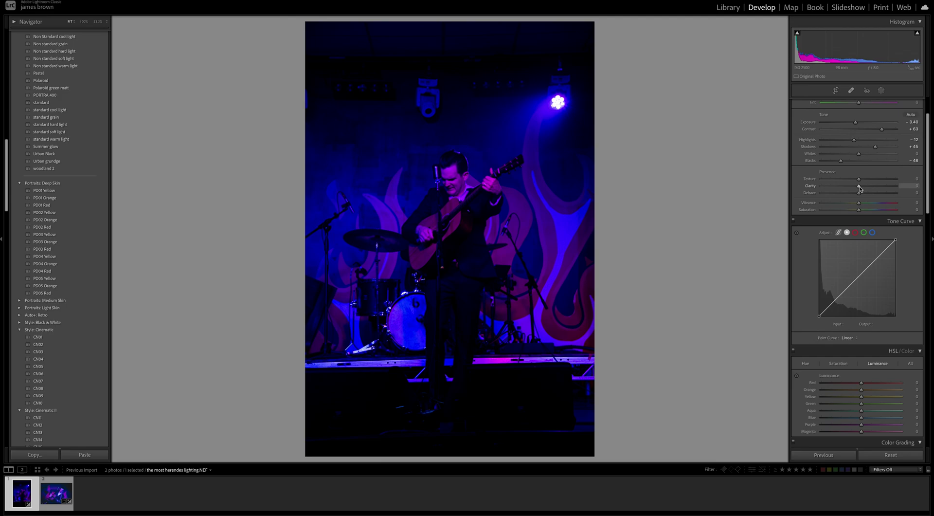
{"action": "mouse_move", "coordinate": [860, 189]}
{"action": "left_mouse_down"}
{"action": "mouse_move", "coordinate": [912, 188]}
{"action": "mouse_move", "coordinate": [825, 189]}
{"action": "mouse_move", "coordinate": [865, 191]}
{"action": "left_mouse_up"}
{"action": "left_click_drag", "start_coordinate": [865, 190], "coordinate": [865, 190]}
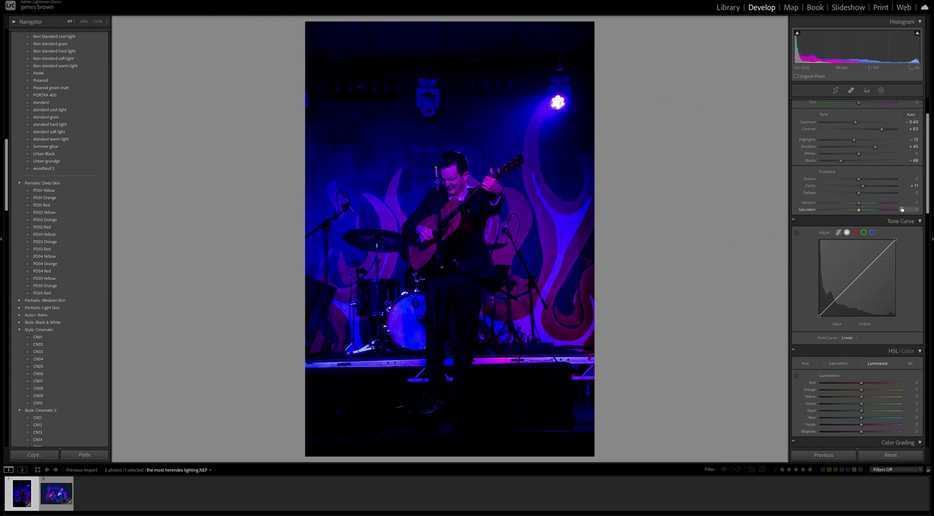
Lower the Vibrance to −35, raise the Saturation to +21, and check the colours on the performer's face
{"action": "left_click", "coordinate": [852, 205]}
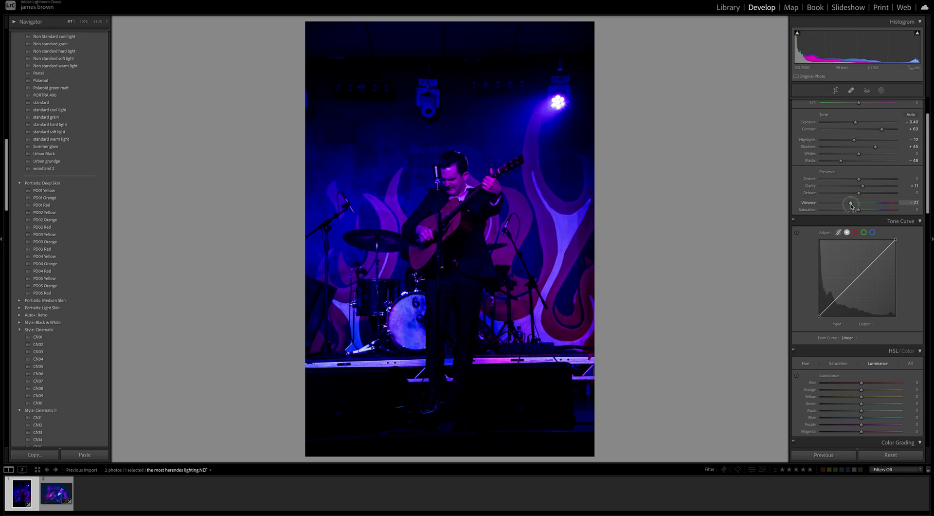
{"action": "left_click_drag", "start_coordinate": [852, 205], "coordinate": [846, 206]}
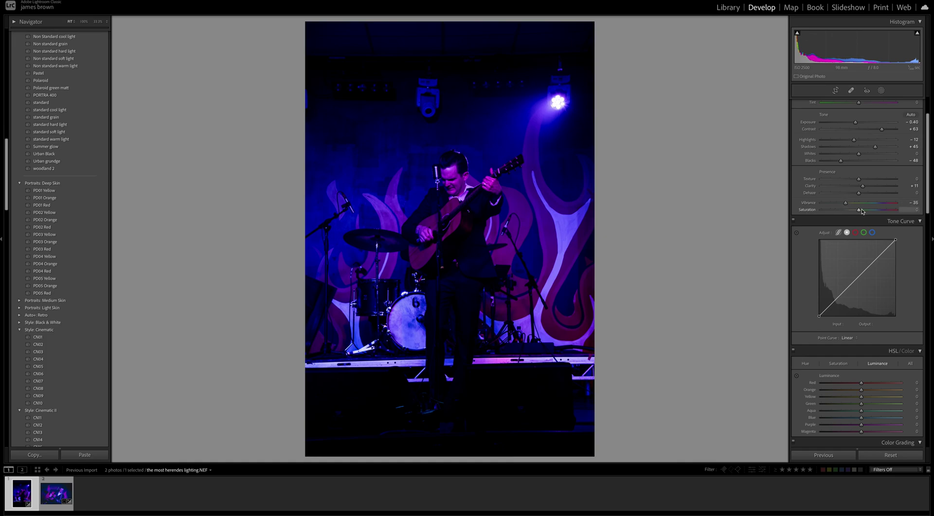
{"action": "left_click_drag", "start_coordinate": [861, 211], "coordinate": [867, 212]}
{"action": "left_click", "coordinate": [435, 170]}
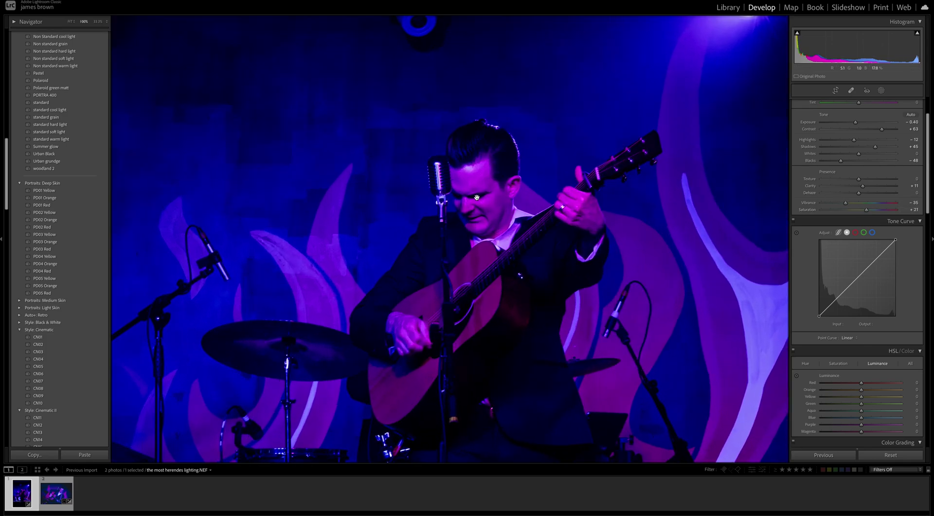
{"action": "left_click_drag", "start_coordinate": [500, 194], "coordinate": [453, 109]}
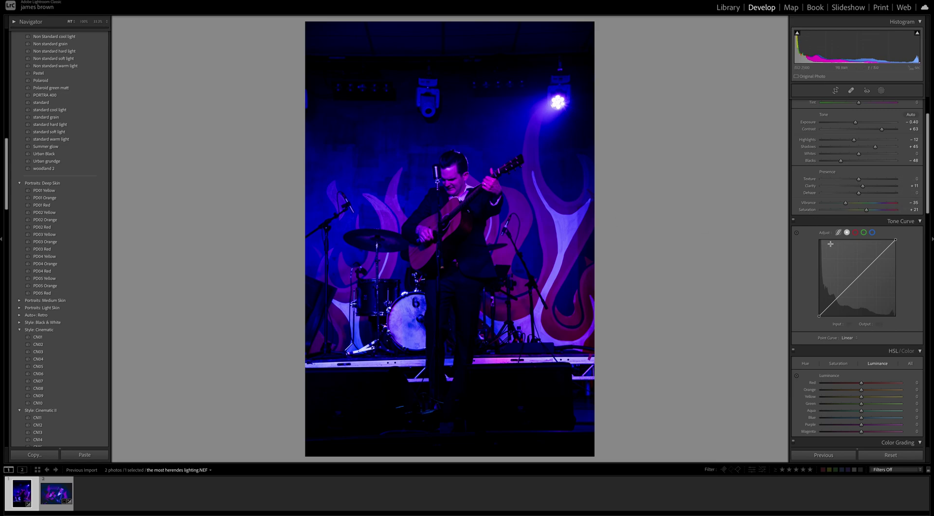
Lift the black point of the tone curve to an output of 36 at input 0 for faded blacks
{"action": "scroll", "coordinate": [851, 219], "scroll_direction": "down", "scroll_amount": 2}
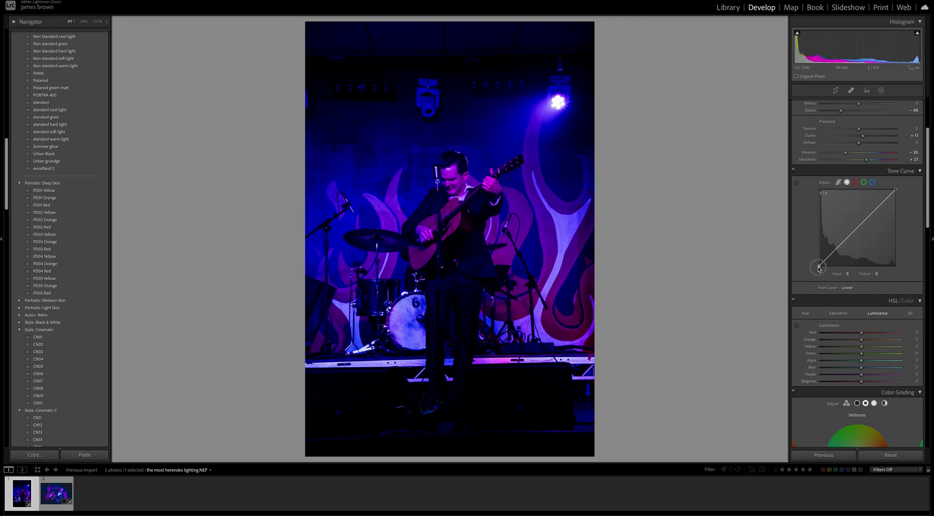
{"action": "left_click_drag", "start_coordinate": [820, 268], "coordinate": [814, 257]}
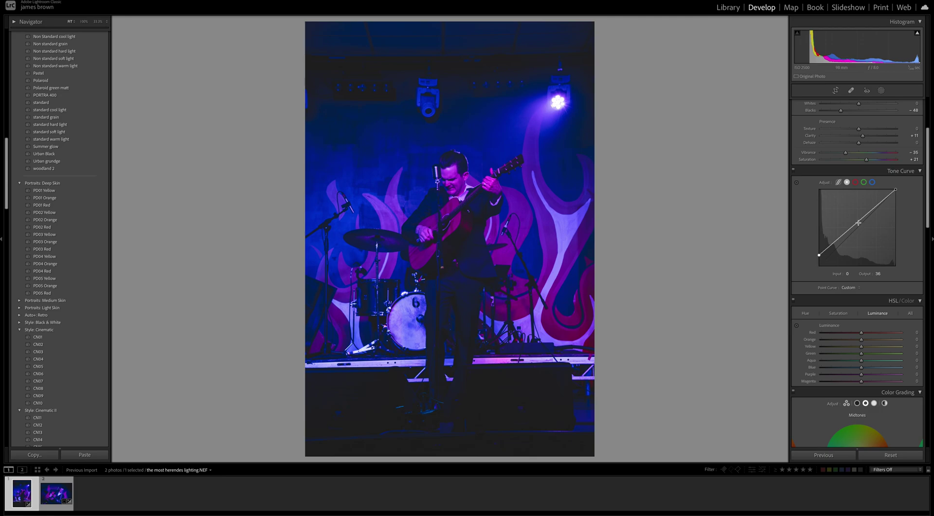
Pull the tone curve's midtones down, place a highlight point at input 218, output 201, and compare the photo with and without the curve
{"action": "left_click_drag", "start_coordinate": [860, 224], "coordinate": [885, 206]}
{"action": "left_click_drag", "start_coordinate": [885, 207], "coordinate": [886, 207]}
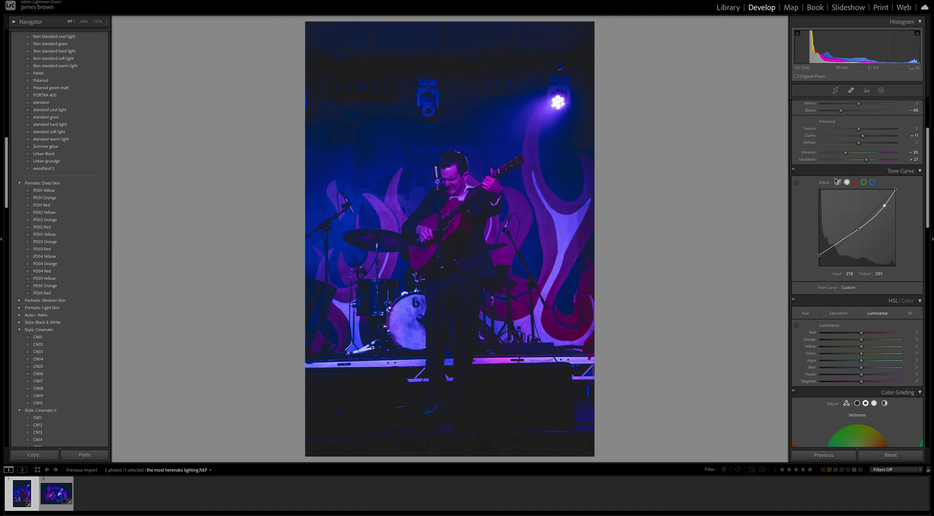
{"action": "left_click", "coordinate": [794, 172]}
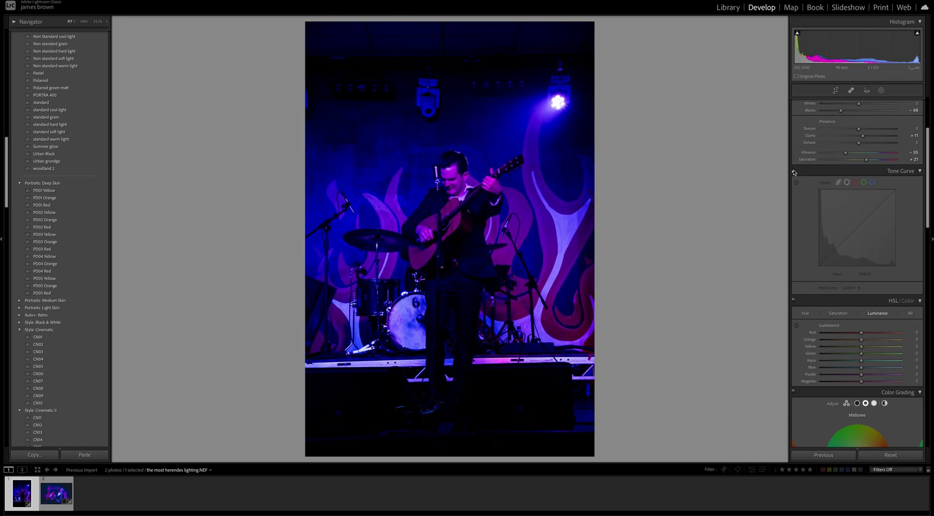
{"action": "left_click", "coordinate": [794, 172]}
{"action": "left_click", "coordinate": [794, 171]}
{"action": "left_click", "coordinate": [794, 171]}
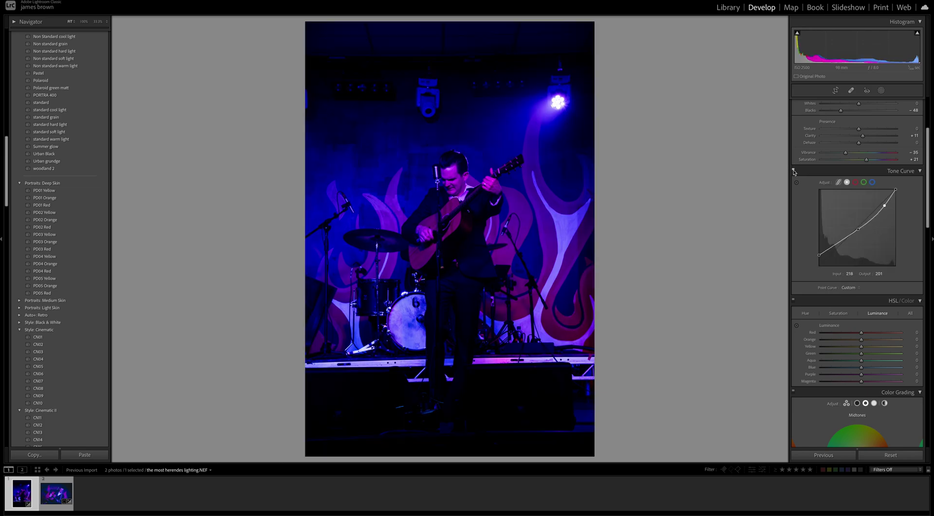
{"action": "left_click", "coordinate": [794, 172]}
{"action": "left_click", "coordinate": [794, 172]}
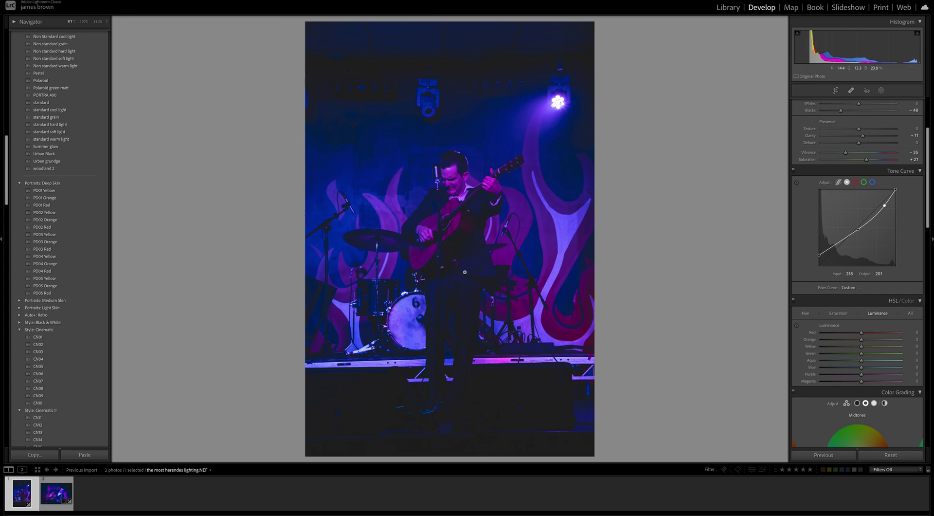
{"action": "left_click", "coordinate": [794, 172]}
{"action": "left_click", "coordinate": [794, 172]}
Compare the original and edited photo side by side, and lift the tone curve's black point to output 40 at input 0
{"action": "scroll", "coordinate": [794, 173], "scroll_direction": "up", "scroll_amount": 3}
{"action": "scroll", "coordinate": [794, 173], "scroll_direction": "up", "scroll_amount": 1}
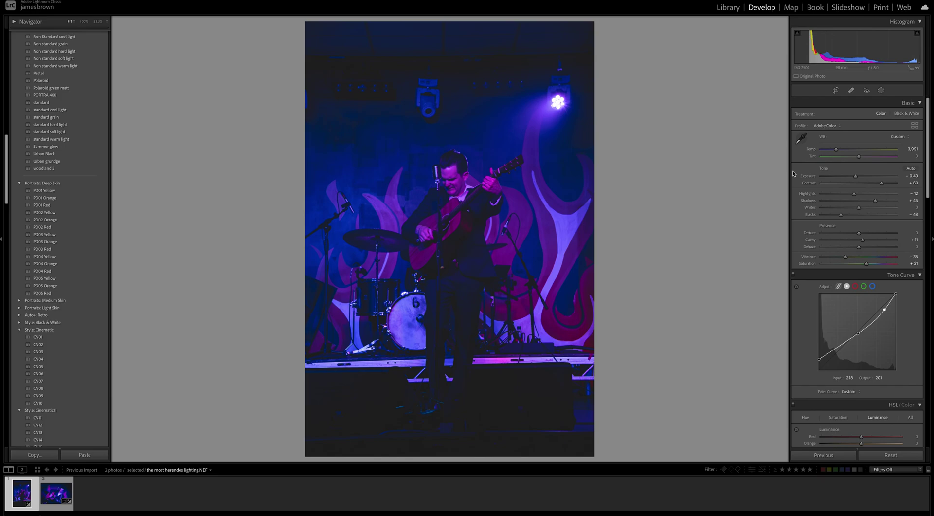
{"action": "key", "text": "y"}
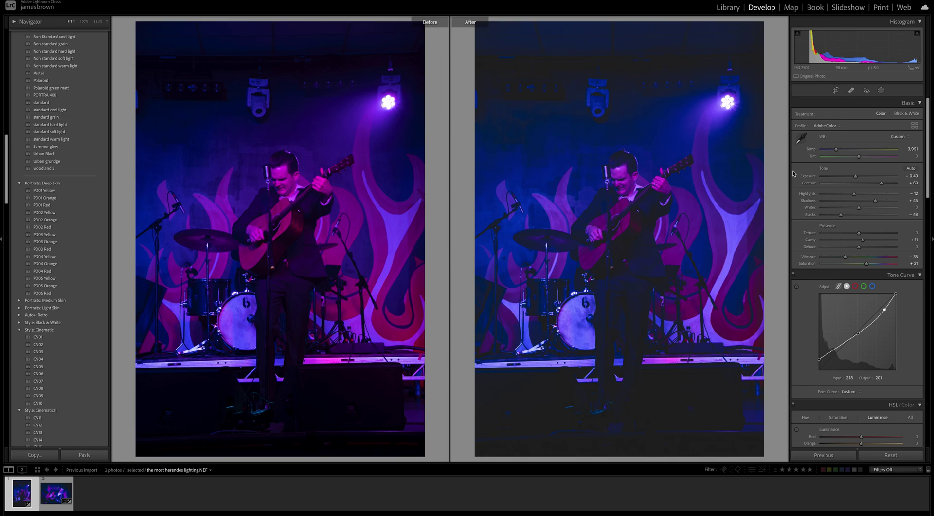
{"action": "key", "text": "y"}
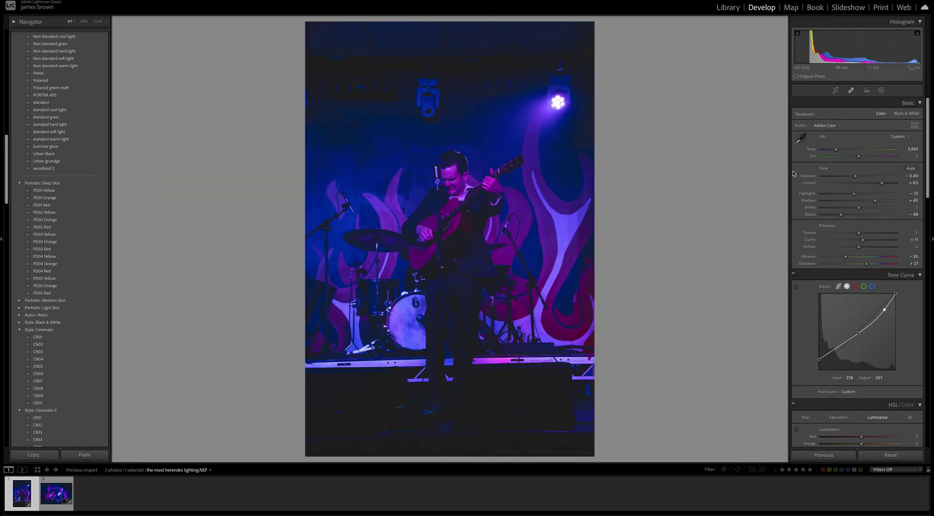
{"action": "scroll", "coordinate": [827, 243], "scroll_direction": "down", "scroll_amount": 3}
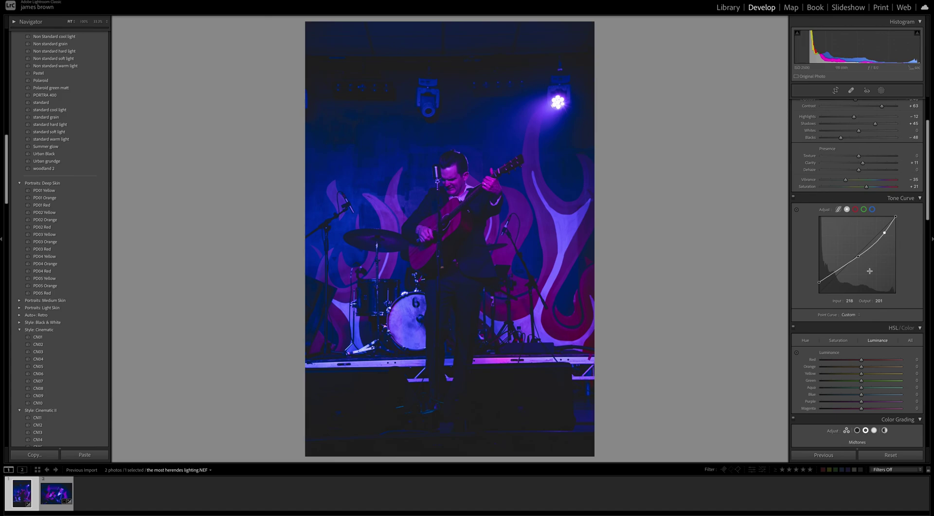
{"action": "left_click_drag", "start_coordinate": [819, 283], "coordinate": [819, 282]}
Set the HSL hues to Red −100, Orange +35, Yellow +33, Green +23, Aqua +100, Blue −11, Purple +44 and Magenta about −68
{"action": "scroll", "coordinate": [918, 246], "scroll_direction": "down", "scroll_amount": 3}
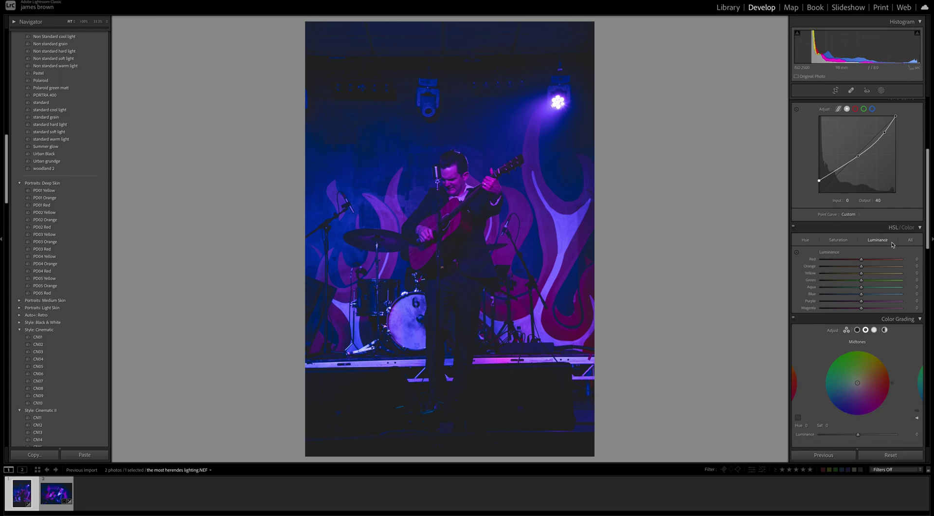
{"action": "scroll", "coordinate": [893, 245], "scroll_direction": "down", "scroll_amount": 2}
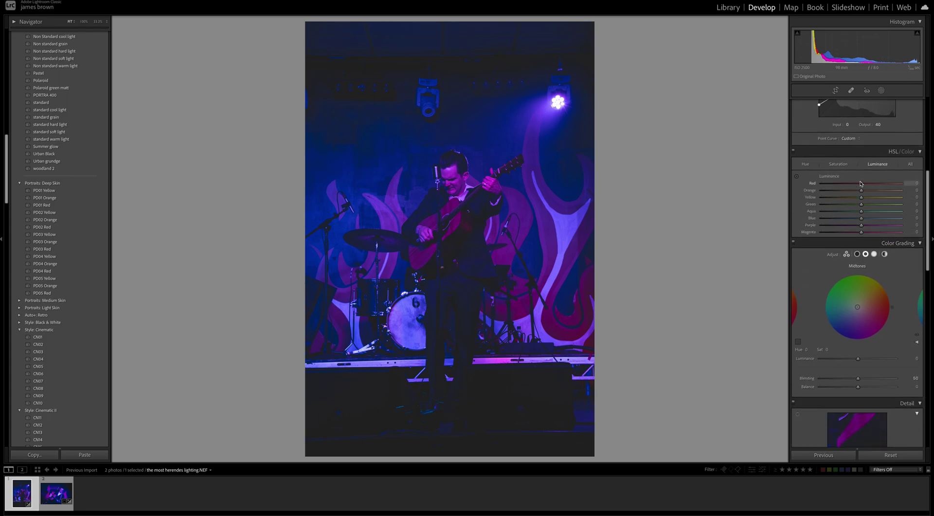
{"action": "left_click", "coordinate": [805, 165]}
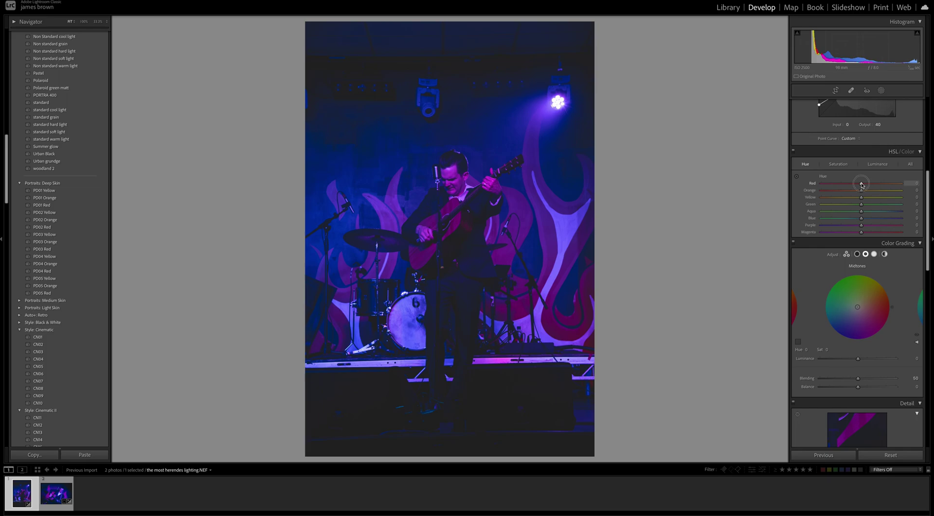
{"action": "left_click_drag", "start_coordinate": [862, 185], "coordinate": [751, 213]}
{"action": "left_click_drag", "start_coordinate": [859, 196], "coordinate": [875, 193]}
{"action": "left_click_drag", "start_coordinate": [875, 193], "coordinate": [915, 214]}
{"action": "mouse_move", "coordinate": [862, 218]}
{"action": "left_mouse_down"}
{"action": "mouse_move", "coordinate": [877, 219]}
{"action": "mouse_move", "coordinate": [858, 219]}
{"action": "left_mouse_up"}
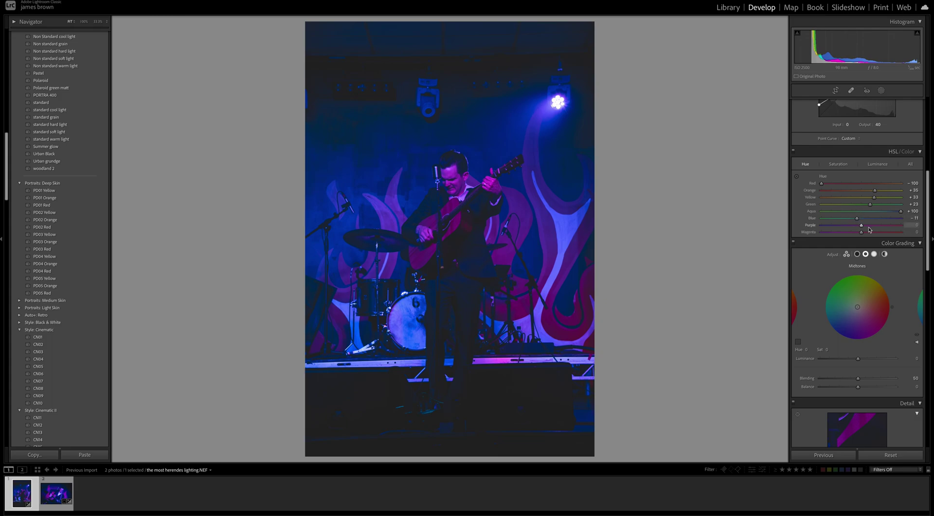
{"action": "left_click_drag", "start_coordinate": [862, 225], "coordinate": [835, 235]}
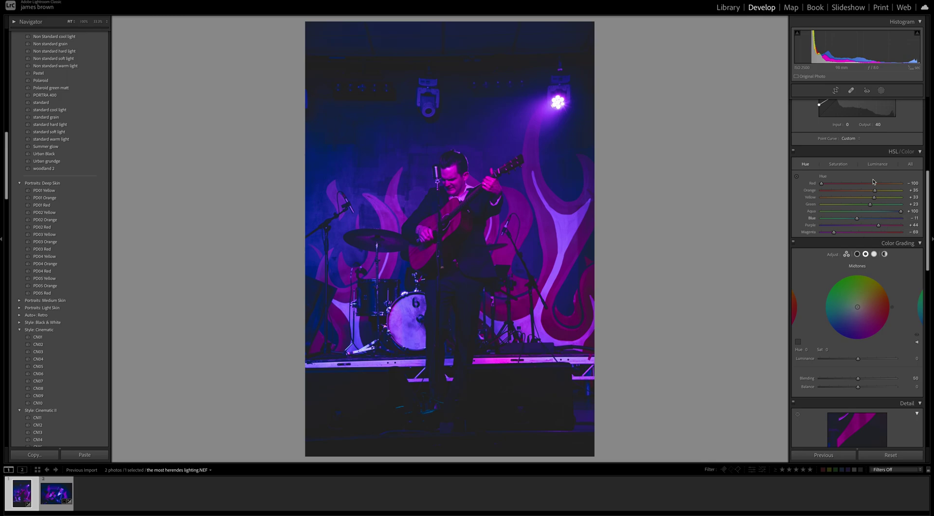
Compare the photo with and without the HSL hue shifts
{"action": "left_click", "coordinate": [794, 152]}
{"action": "left_click", "coordinate": [794, 152]}
{"action": "left_click", "coordinate": [794, 152]}
{"action": "left_click", "coordinate": [794, 153]}
{"action": "left_click", "coordinate": [794, 153]}
{"action": "left_click", "coordinate": [794, 153]}
{"action": "left_click", "coordinate": [794, 152]}
{"action": "left_click", "coordinate": [795, 153]}
Set the HSL saturation to Red +100, Aqua +20, Blue +100 and Purple about −28, and raise the Magenta saturation moderately
{"action": "left_click", "coordinate": [839, 164]}
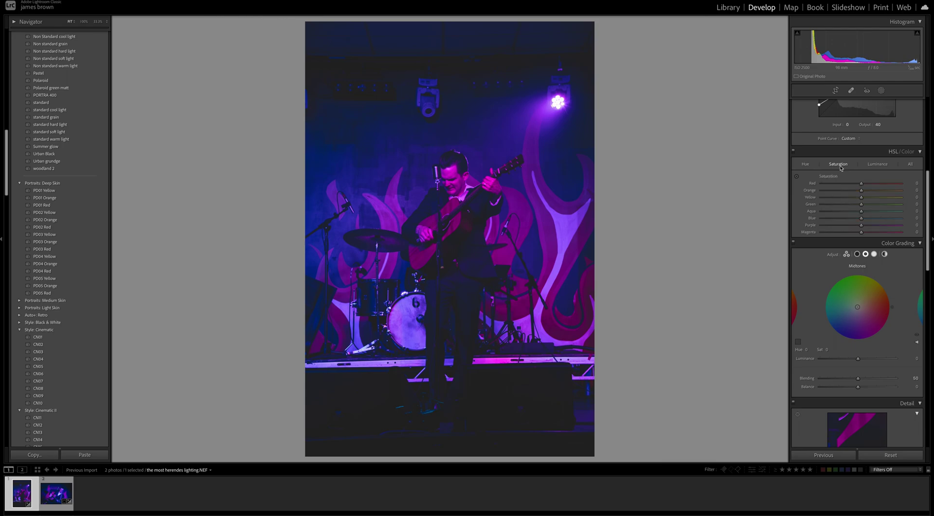
{"action": "left_click_drag", "start_coordinate": [861, 184], "coordinate": [931, 184]}
{"action": "mouse_move", "coordinate": [869, 190]}
{"action": "left_mouse_down"}
{"action": "mouse_move", "coordinate": [860, 194]}
{"action": "mouse_move", "coordinate": [883, 189]}
{"action": "mouse_move", "coordinate": [821, 191]}
{"action": "mouse_move", "coordinate": [856, 192]}
{"action": "left_mouse_up"}
{"action": "left_click_drag", "start_coordinate": [861, 212], "coordinate": [887, 217]}
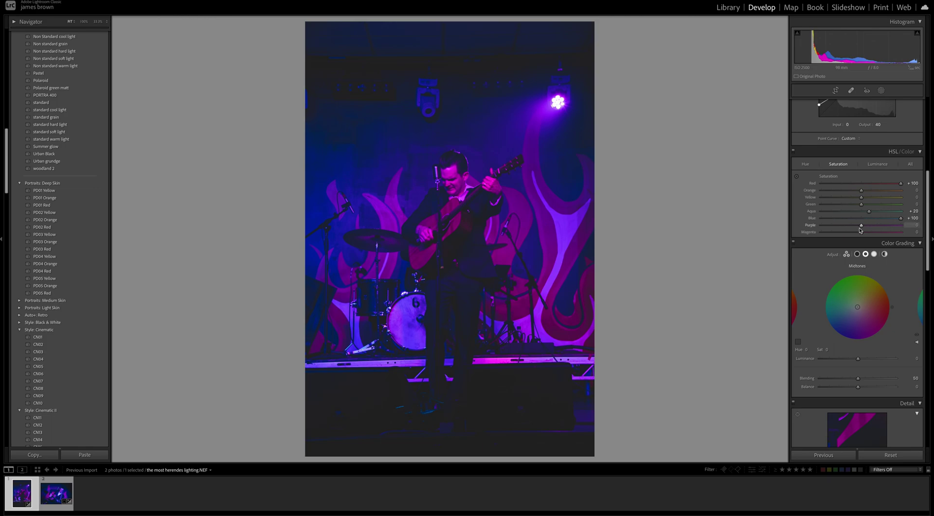
{"action": "left_click_drag", "start_coordinate": [860, 227], "coordinate": [850, 227]}
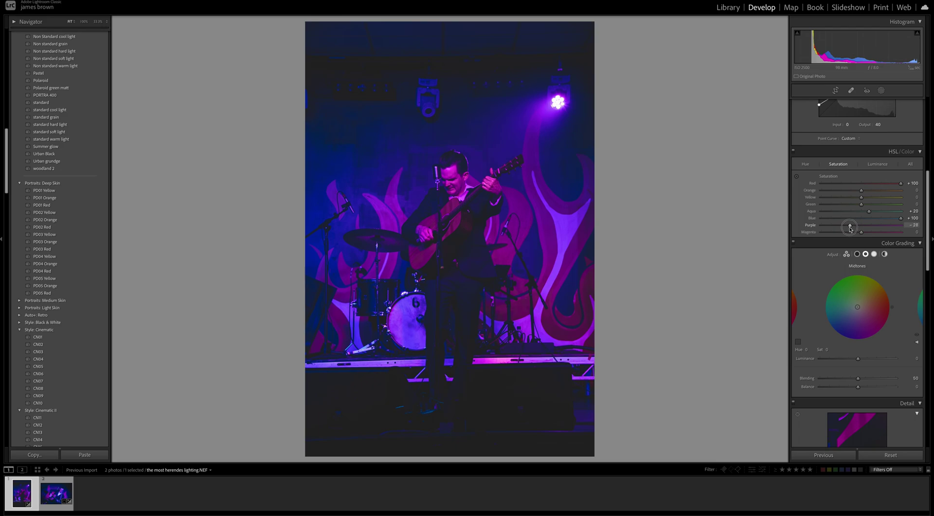
{"action": "left_click_drag", "start_coordinate": [851, 229], "coordinate": [850, 229]}
{"action": "mouse_move", "coordinate": [862, 233]}
{"action": "left_mouse_down"}
{"action": "mouse_move", "coordinate": [846, 231]}
{"action": "mouse_move", "coordinate": [883, 233]}
{"action": "mouse_move", "coordinate": [872, 233]}
{"action": "left_mouse_up"}
Set the HSL luminance to Red +42, Purple −22 and Magenta +16
{"action": "left_click", "coordinate": [878, 164]}
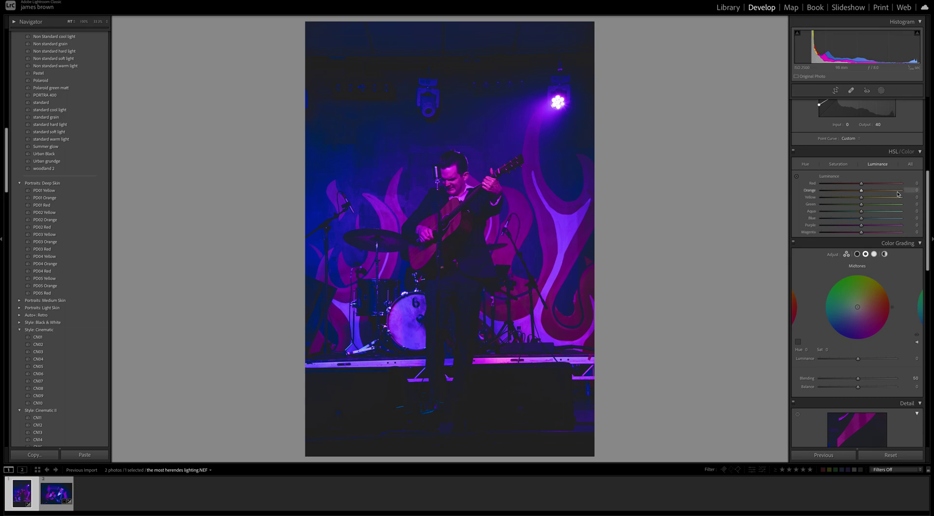
{"action": "left_click_drag", "start_coordinate": [862, 183], "coordinate": [879, 186]}
{"action": "left_click_drag", "start_coordinate": [880, 185], "coordinate": [878, 186]}
{"action": "left_click_drag", "start_coordinate": [862, 225], "coordinate": [857, 227]}
{"action": "left_click_drag", "start_coordinate": [853, 227], "coordinate": [852, 227]}
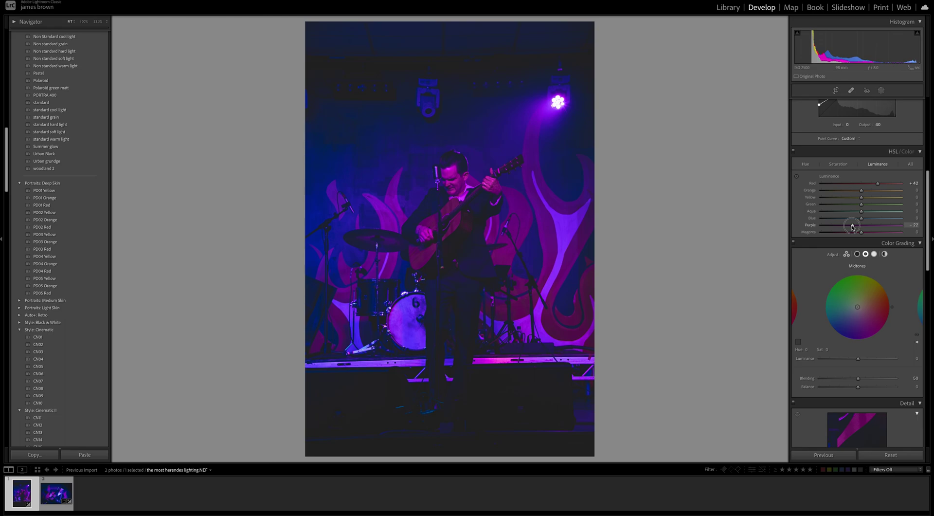
{"action": "left_click_drag", "start_coordinate": [861, 233], "coordinate": [869, 234]}
Compare the photo with and without the combined HSL hue, saturation and luminance changes
{"action": "left_click", "coordinate": [794, 153]}
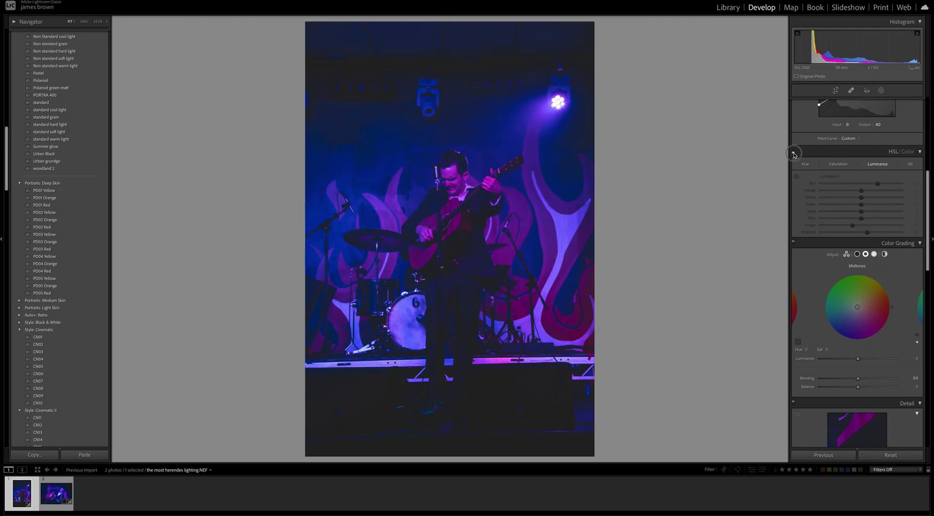
{"action": "left_click", "coordinate": [795, 152]}
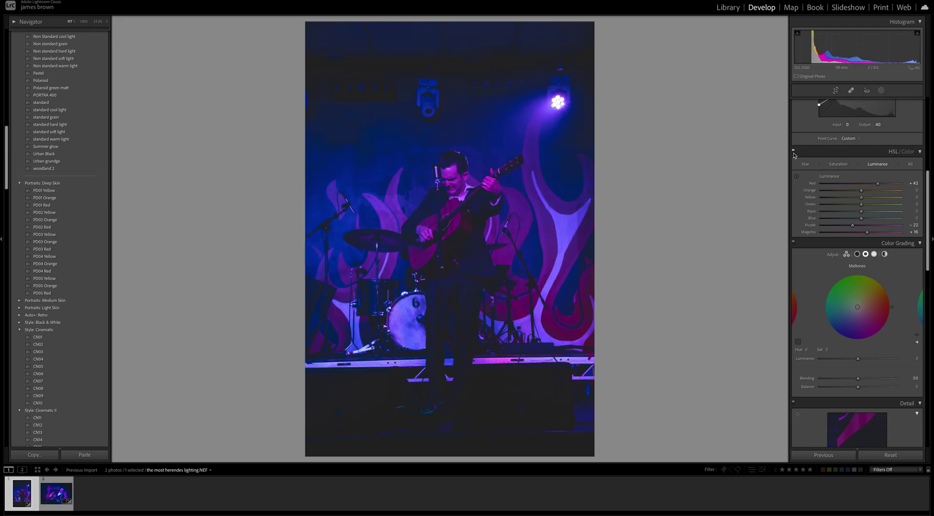
{"action": "left_click", "coordinate": [794, 153]}
{"action": "left_click", "coordinate": [794, 152]}
{"action": "left_click", "coordinate": [795, 153]}
{"action": "left_click", "coordinate": [794, 153]}
{"action": "left_click", "coordinate": [794, 153]}
{"action": "left_click", "coordinate": [795, 153]}
{"action": "left_click", "coordinate": [794, 153]}
{"action": "left_click", "coordinate": [794, 153]}
{"action": "left_click", "coordinate": [794, 152]}
{"action": "left_click", "coordinate": [794, 153]}
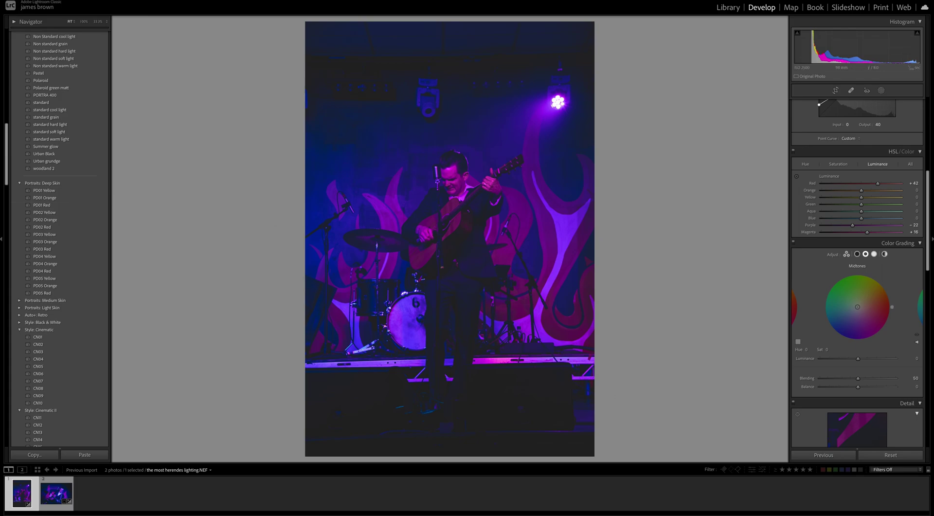
Try a warm yellow midtone colour grade at hue 52, saturation 17, and return the midtones to neutral
{"action": "scroll", "coordinate": [886, 246], "scroll_direction": "down", "scroll_amount": 3}
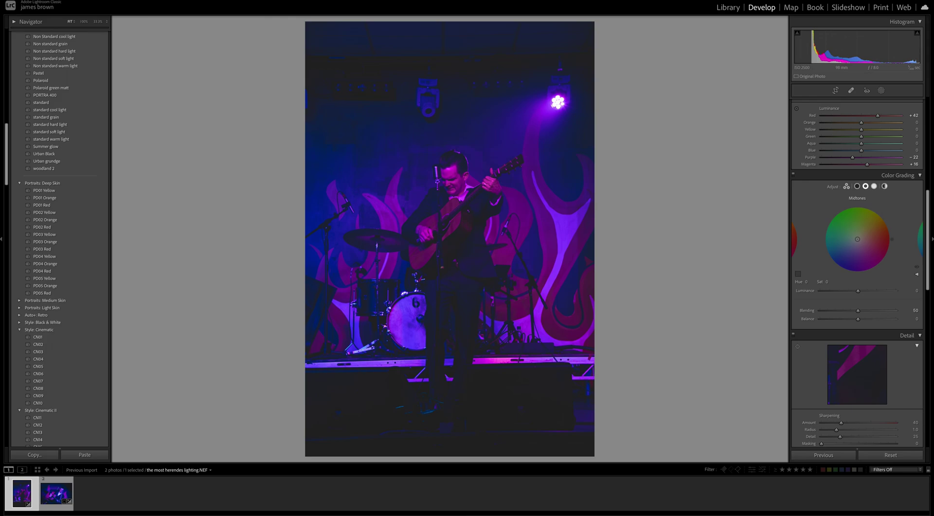
{"action": "scroll", "coordinate": [858, 243], "scroll_direction": "down", "scroll_amount": 3}
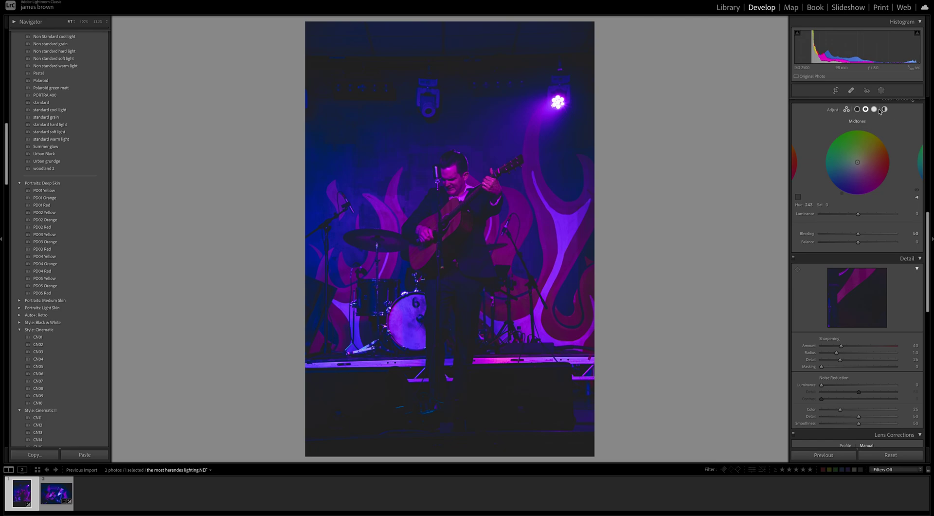
{"action": "left_click_drag", "start_coordinate": [858, 162], "coordinate": [861, 158]}
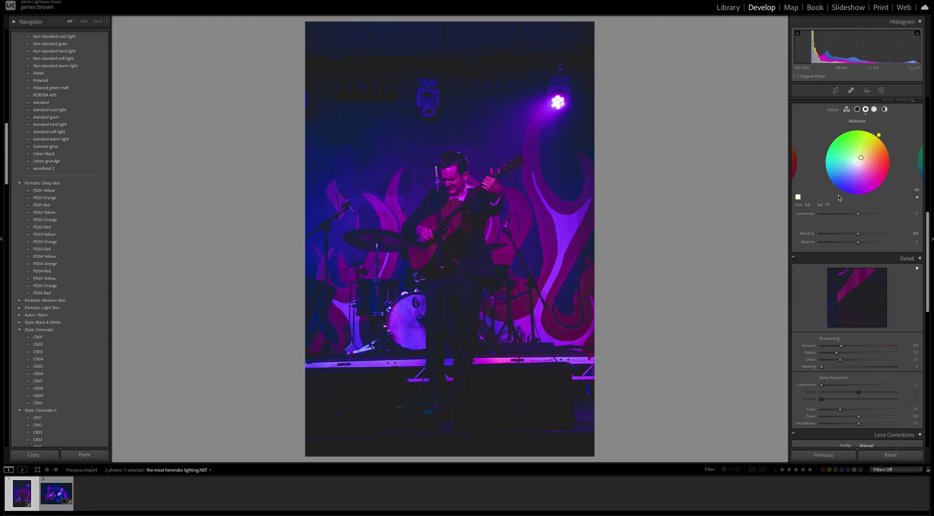
{"action": "left_click_drag", "start_coordinate": [861, 158], "coordinate": [859, 160]}
{"action": "left_click_drag", "start_coordinate": [860, 159], "coordinate": [858, 162]}
Tint the shadows blue in Color Grading with hue 228 and saturation 18
{"action": "left_click", "coordinate": [858, 109]}
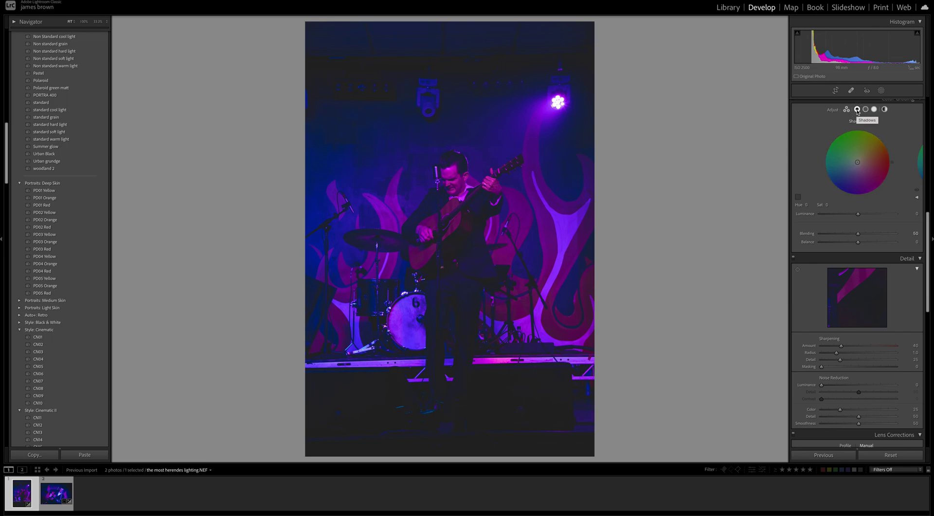
{"action": "left_click_drag", "start_coordinate": [893, 162], "coordinate": [837, 191]}
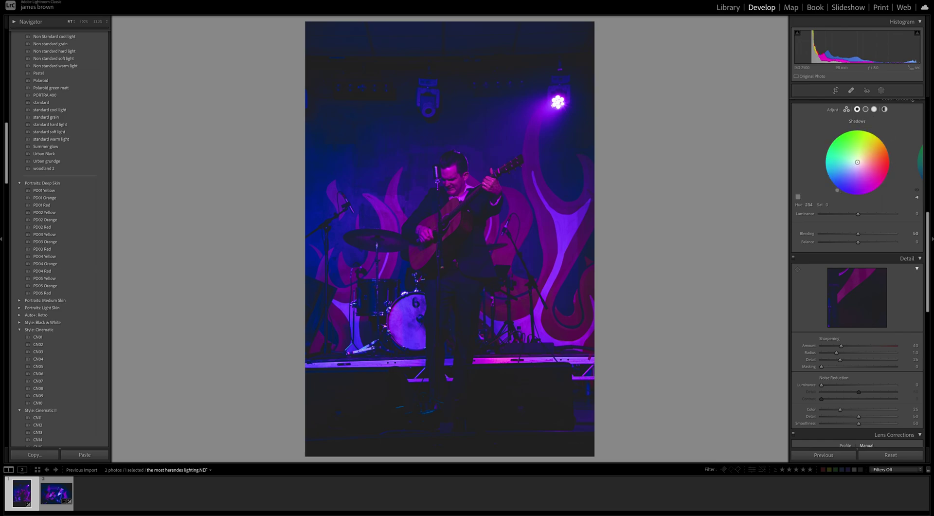
{"action": "left_click_drag", "start_coordinate": [858, 162], "coordinate": [855, 166]}
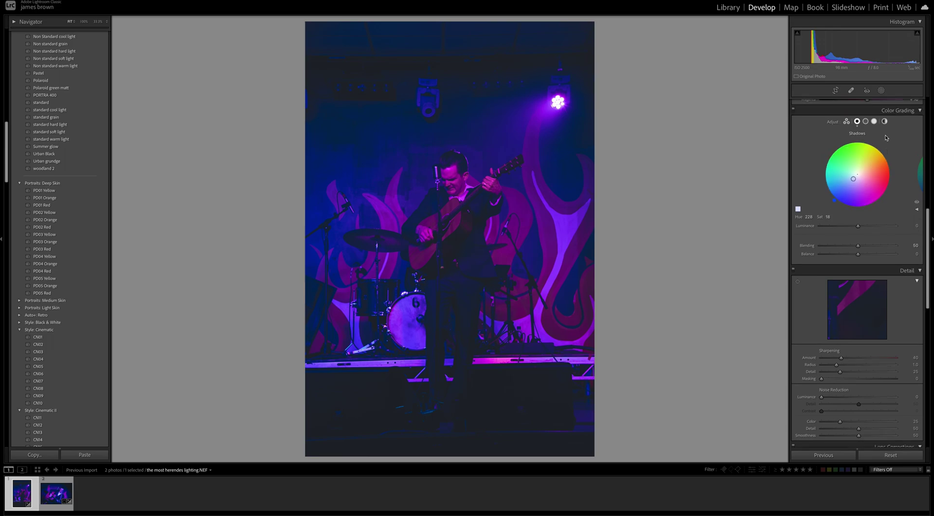
Compare the photo with and without the blue shadow colour grade
{"action": "scroll", "coordinate": [827, 149], "scroll_direction": "up", "scroll_amount": 2}
{"action": "left_click", "coordinate": [794, 143]}
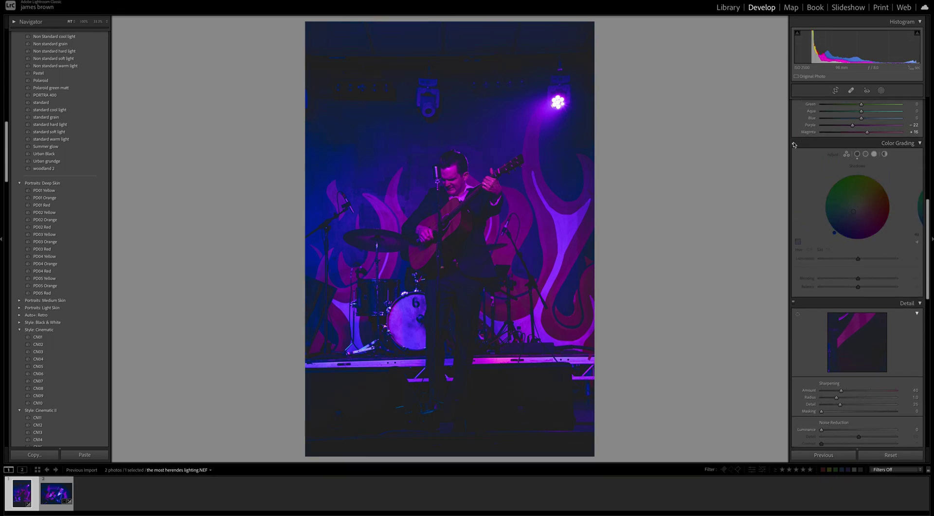
{"action": "left_click", "coordinate": [794, 143]}
{"action": "left_click", "coordinate": [794, 143]}
{"action": "left_click", "coordinate": [793, 143]}
{"action": "left_click", "coordinate": [794, 143]}
{"action": "left_click", "coordinate": [793, 143]}
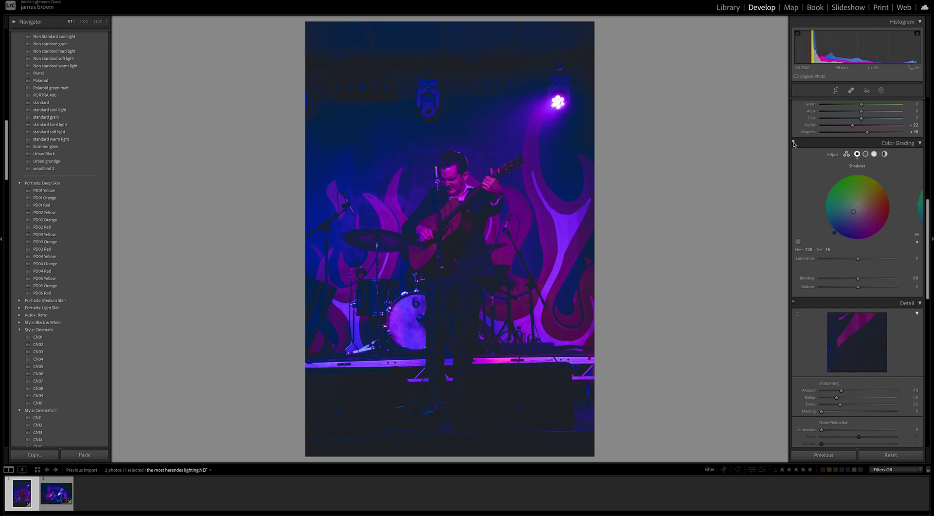
{"action": "left_click", "coordinate": [794, 143]}
{"action": "left_click", "coordinate": [794, 143]}
{"action": "left_click", "coordinate": [794, 143]}
{"action": "left_click", "coordinate": [794, 143]}
Set the sharpening to Amount 10, Radius 0.5, Detail 49 and Masking 54
{"action": "scroll", "coordinate": [921, 300], "scroll_direction": "down", "scroll_amount": 5}
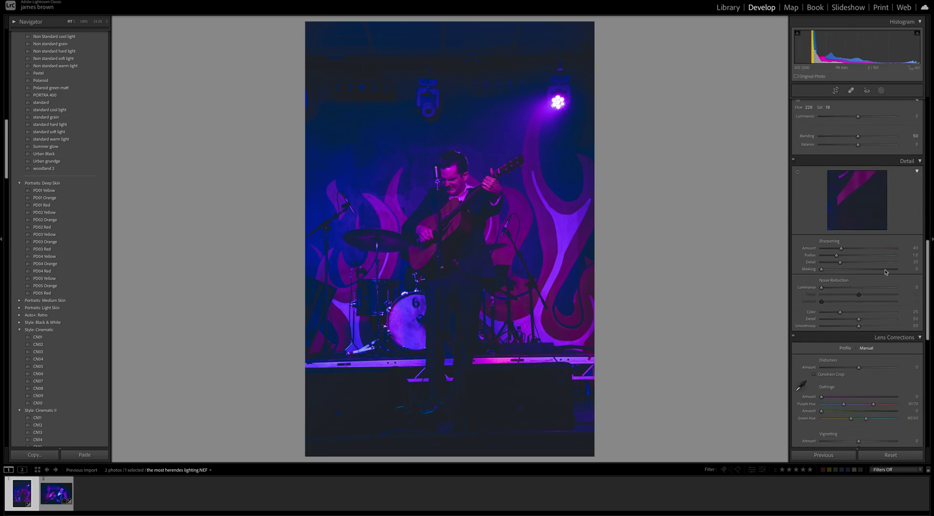
{"action": "mouse_move", "coordinate": [840, 249]}
{"action": "left_mouse_down"}
{"action": "mouse_move", "coordinate": [808, 250]}
{"action": "mouse_move", "coordinate": [829, 253]}
{"action": "left_mouse_up"}
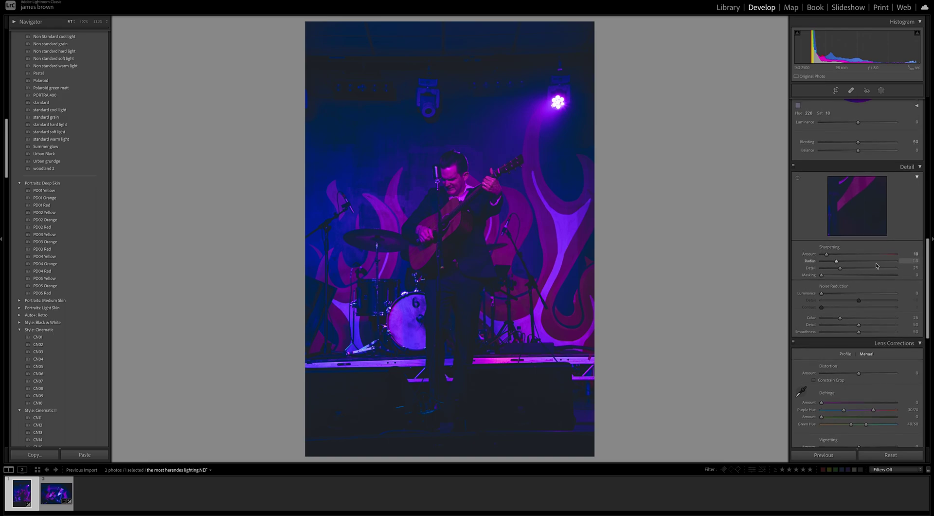
{"action": "left_click_drag", "start_coordinate": [838, 263], "coordinate": [862, 281]}
Set noise reduction to Luminance 20 and Color 20, and compare the performer at 100% with and without the Detail adjustments
{"action": "left_click_drag", "start_coordinate": [824, 295], "coordinate": [838, 295]}
{"action": "left_click", "coordinate": [841, 320]}
{"action": "left_click_drag", "start_coordinate": [841, 320], "coordinate": [838, 320]}
{"action": "key", "text": "z"}
{"action": "left_click", "coordinate": [794, 167]}
{"action": "left_click", "coordinate": [793, 167]}
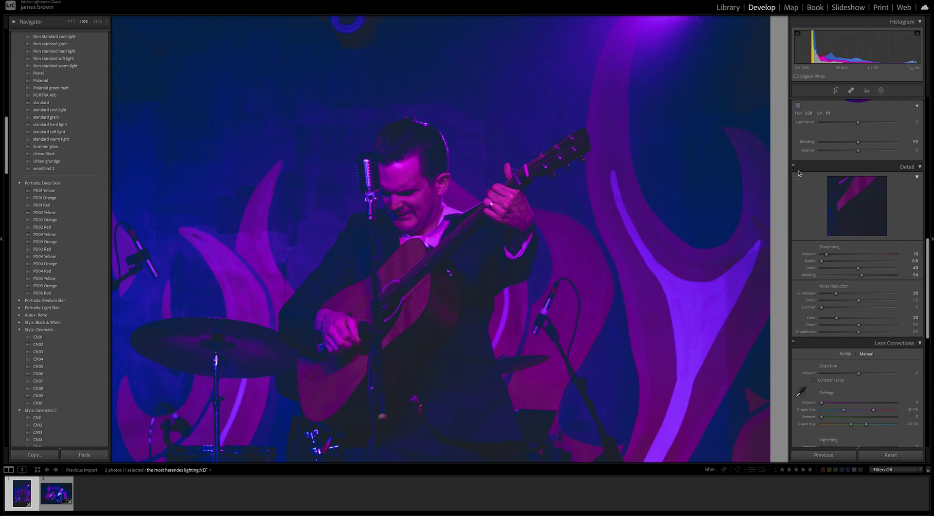
{"action": "left_click", "coordinate": [794, 168]}
{"action": "left_click", "coordinate": [794, 168]}
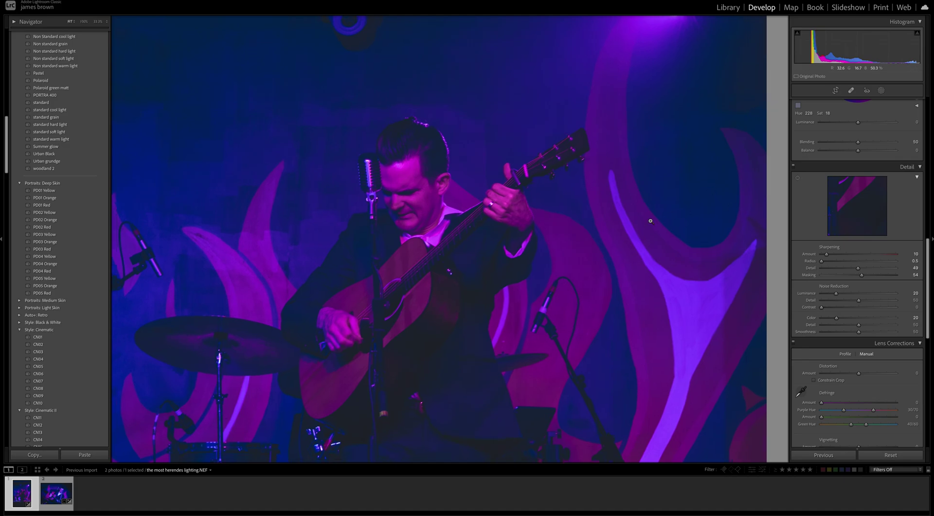
{"action": "left_click", "coordinate": [651, 221]}
Set the manual lens distortion amount to +100 with the crop constrained to the image
{"action": "scroll", "coordinate": [832, 256], "scroll_direction": "down", "scroll_amount": 5}
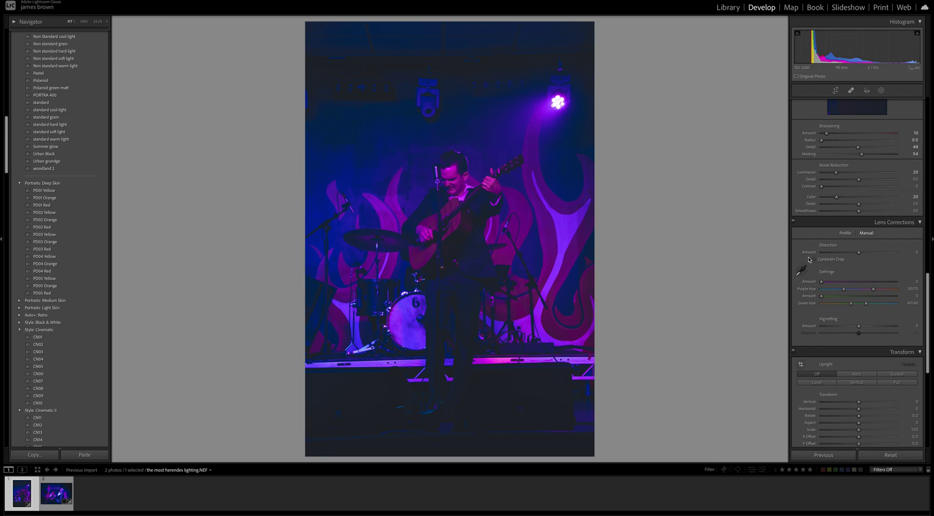
{"action": "left_click_drag", "start_coordinate": [859, 252], "coordinate": [930, 257]}
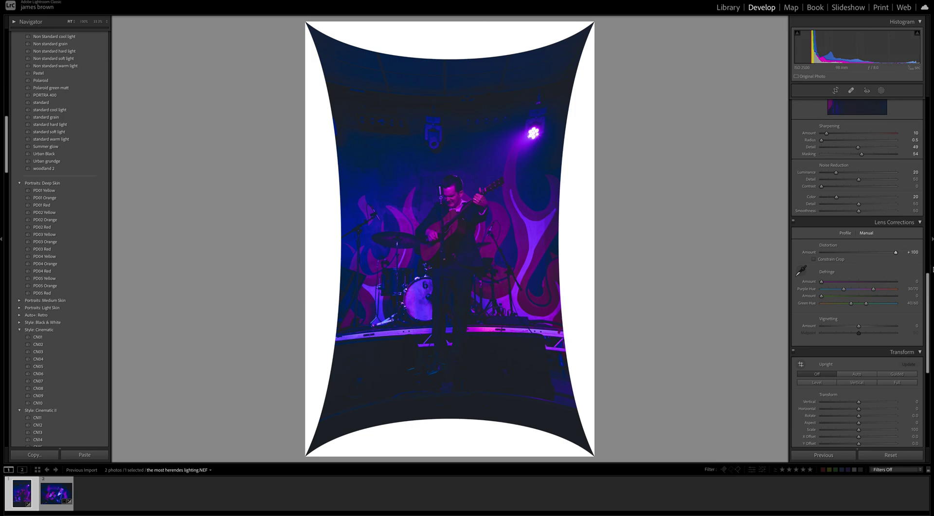
{"action": "left_click", "coordinate": [814, 259]}
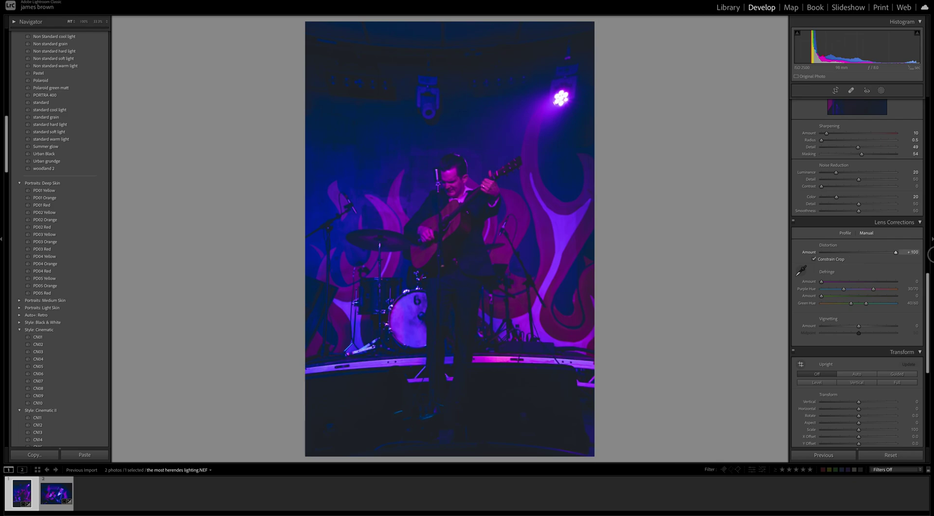
{"action": "mouse_move", "coordinate": [896, 252]}
{"action": "left_mouse_down"}
{"action": "mouse_move", "coordinate": [830, 261]}
{"action": "mouse_move", "coordinate": [896, 252]}
{"action": "left_mouse_up"}
{"action": "left_click", "coordinate": [859, 252]}
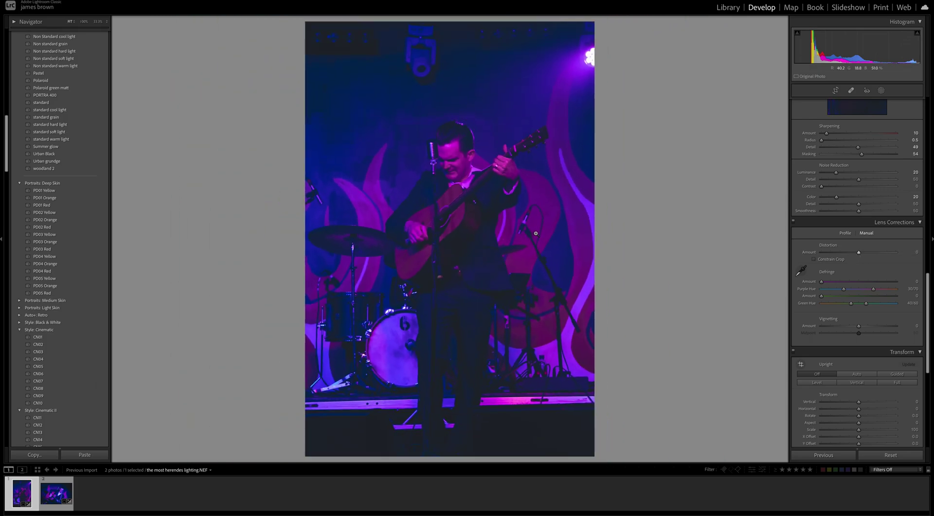
{"action": "left_click_drag", "start_coordinate": [859, 252], "coordinate": [931, 254]}
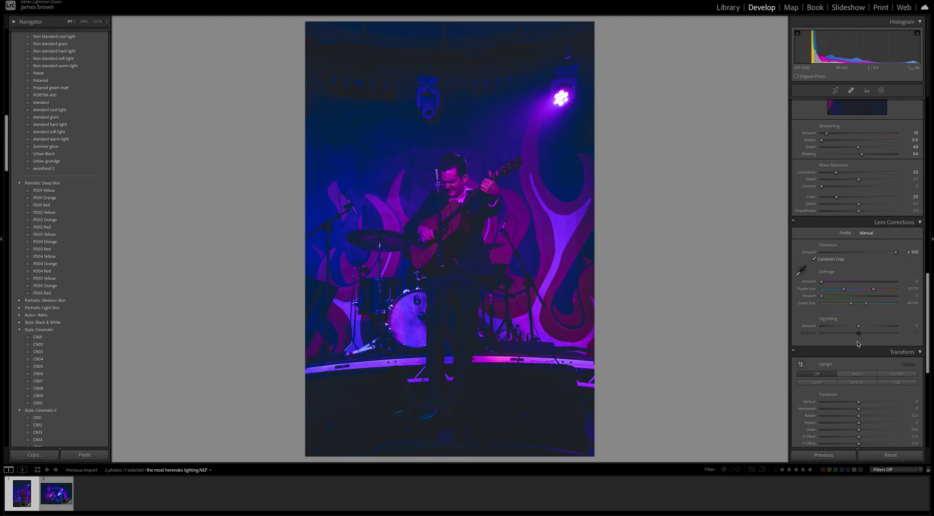
Add a post-crop vignette with Amount -51, Midpoint 36, Roundness +10 and Feather 70
{"action": "scroll", "coordinate": [859, 342], "scroll_direction": "down", "scroll_amount": 3}
{"action": "scroll", "coordinate": [859, 342], "scroll_direction": "down", "scroll_amount": 5}
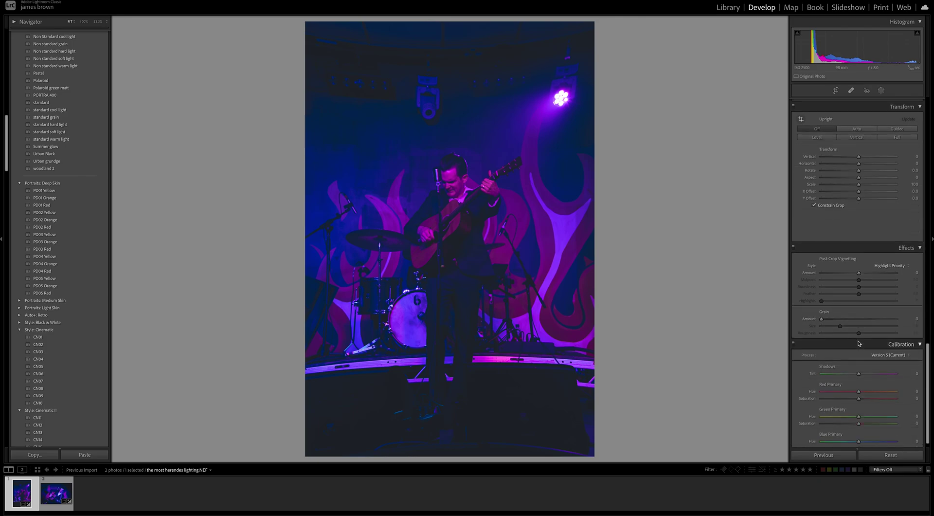
{"action": "scroll", "coordinate": [888, 307], "scroll_direction": "down", "scroll_amount": 1}
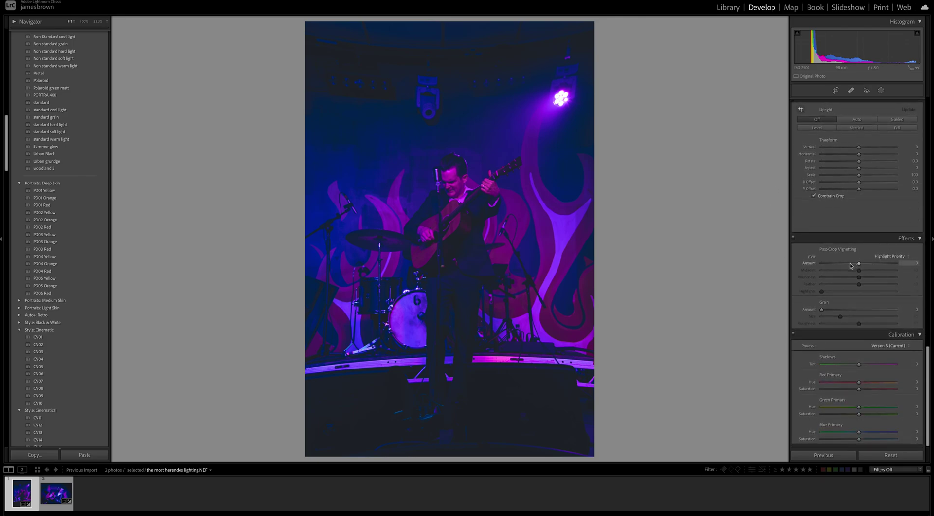
{"action": "left_click_drag", "start_coordinate": [851, 266], "coordinate": [844, 265]}
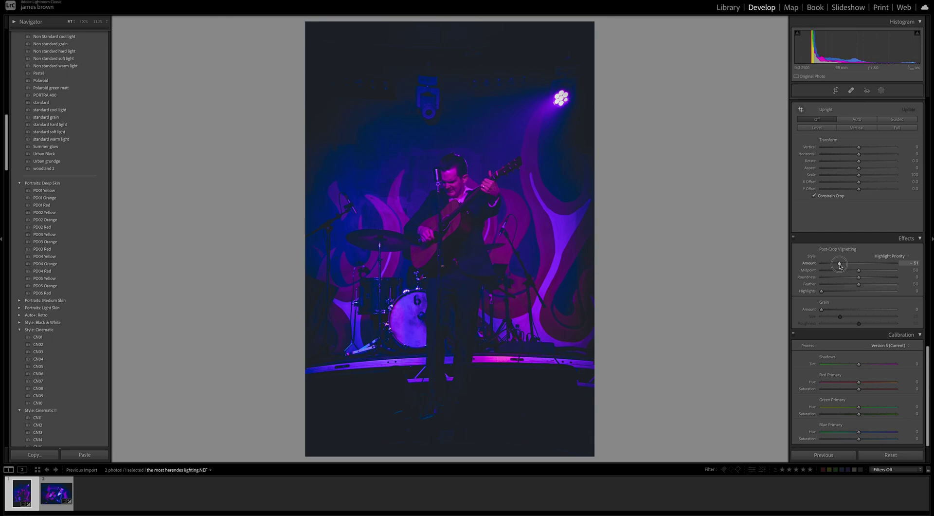
{"action": "mouse_move", "coordinate": [859, 271]}
{"action": "left_mouse_down"}
{"action": "mouse_move", "coordinate": [893, 272]}
{"action": "mouse_move", "coordinate": [841, 273]}
{"action": "mouse_move", "coordinate": [895, 279]}
{"action": "mouse_move", "coordinate": [828, 281]}
{"action": "mouse_move", "coordinate": [865, 283]}
{"action": "left_mouse_up"}
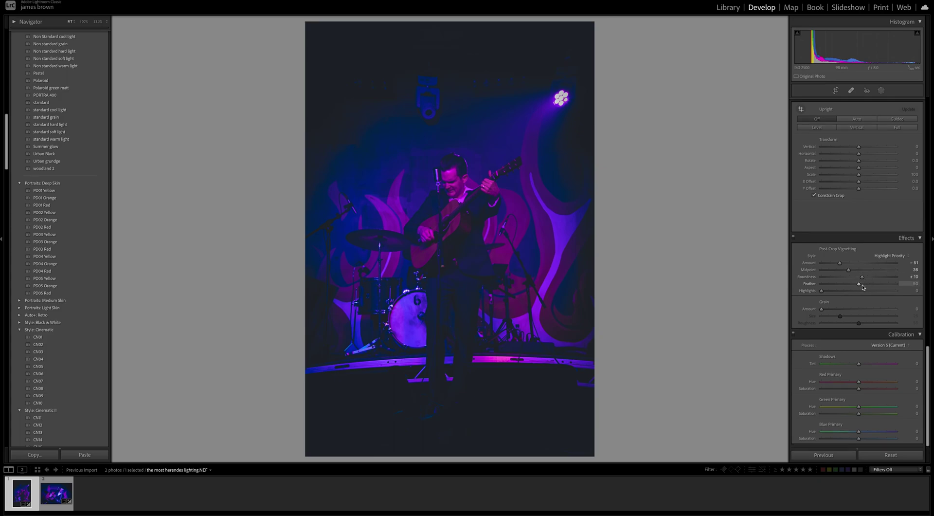
{"action": "mouse_move", "coordinate": [869, 284]}
{"action": "left_mouse_down"}
{"action": "mouse_move", "coordinate": [831, 287]}
{"action": "mouse_move", "coordinate": [876, 287]}
{"action": "left_mouse_up"}
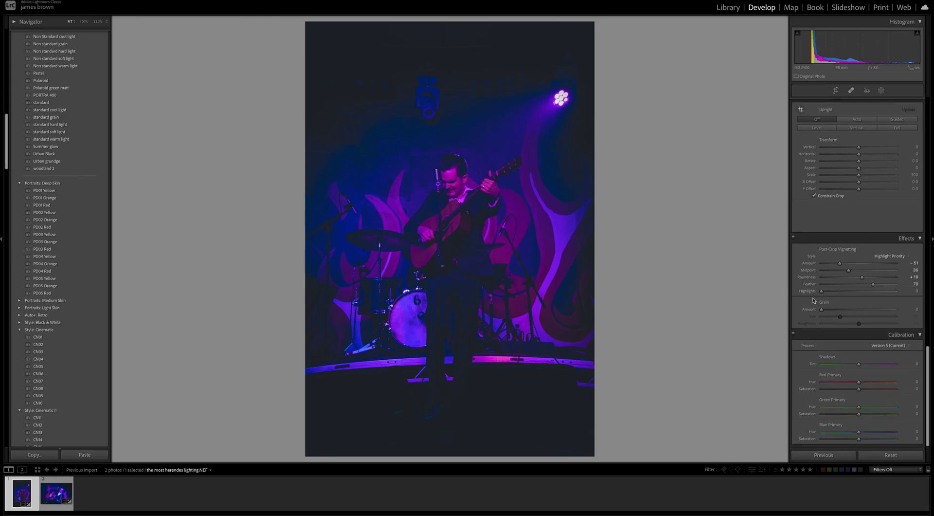
Crop the photo to a 1 x 1 aspect ratio framed around the guitarist and drum kit
{"action": "scroll", "coordinate": [857, 298], "scroll_direction": "down", "scroll_amount": 1}
{"action": "scroll", "coordinate": [857, 297], "scroll_direction": "up", "scroll_amount": 10}
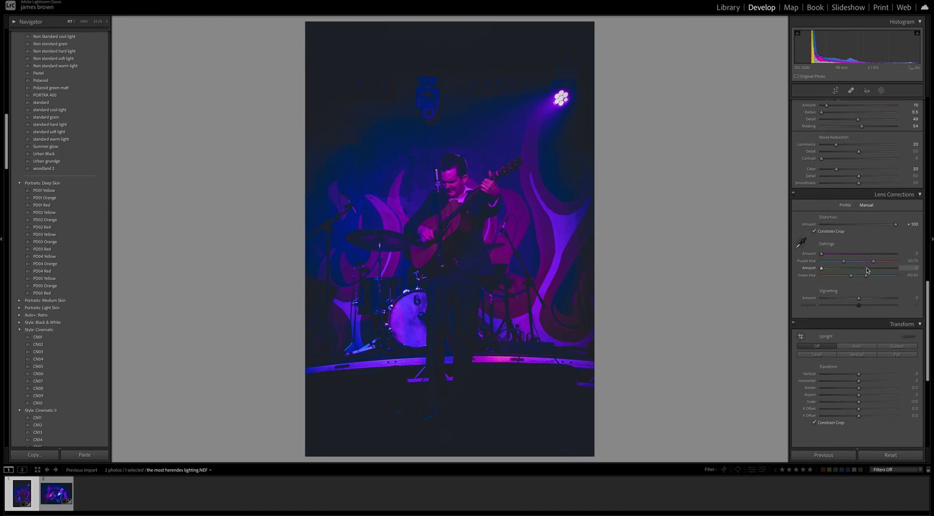
{"action": "scroll", "coordinate": [868, 270], "scroll_direction": "up", "scroll_amount": 10}
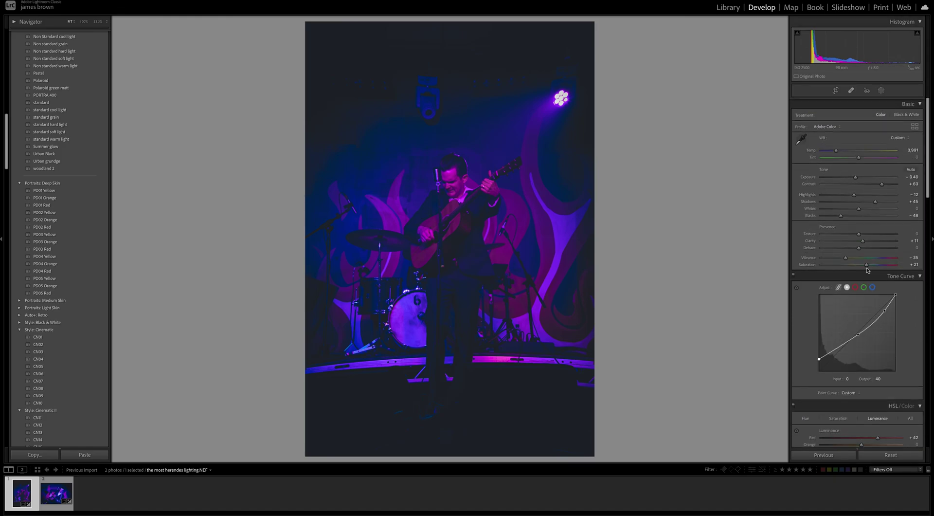
{"action": "left_click", "coordinate": [837, 91]}
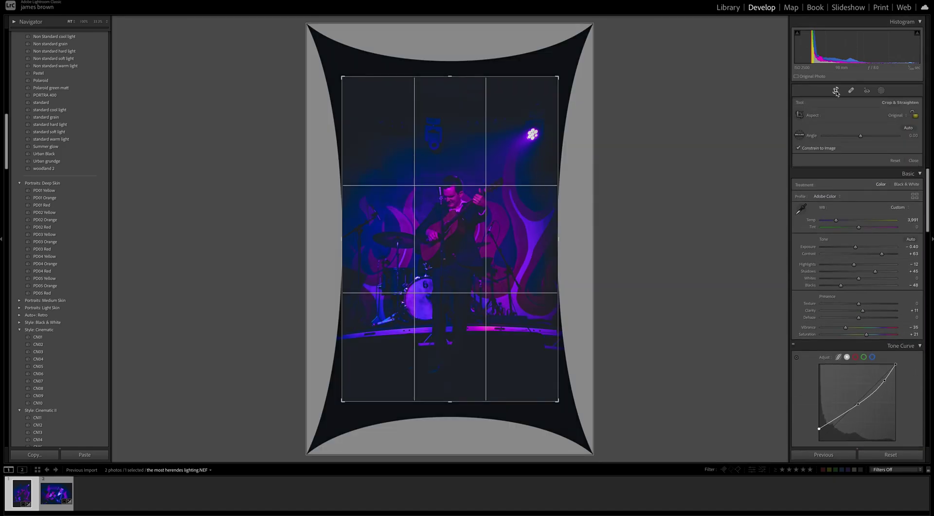
{"action": "left_click", "coordinate": [895, 115]}
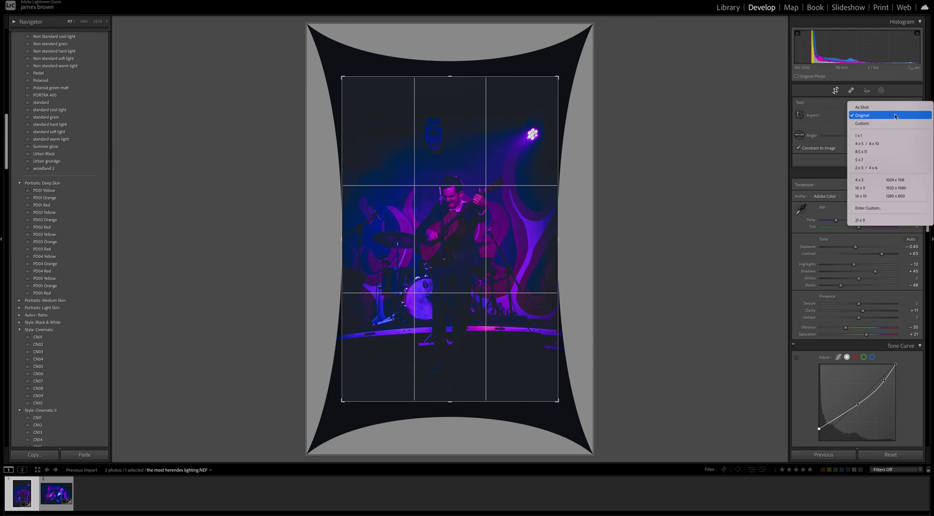
{"action": "left_click", "coordinate": [900, 140]}
{"action": "left_click_drag", "start_coordinate": [501, 271], "coordinate": [505, 228]}
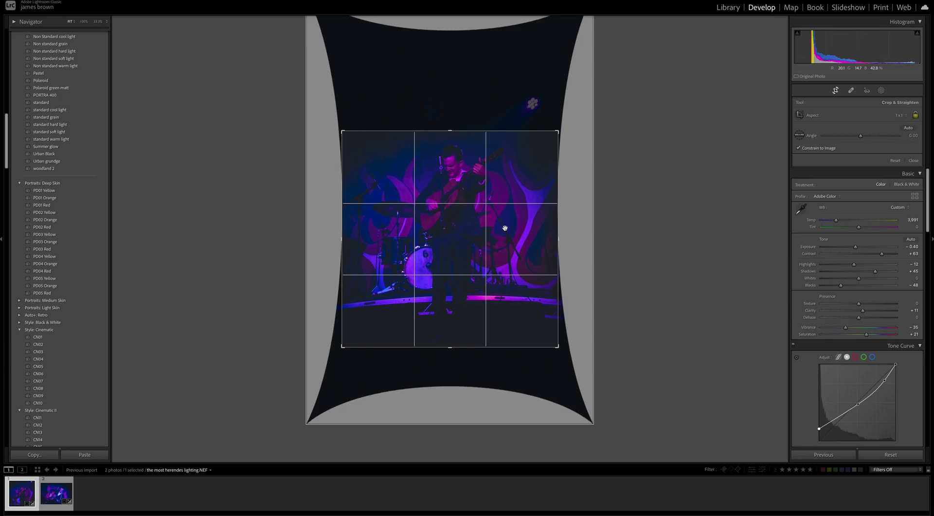
{"action": "key", "text": "Return"}
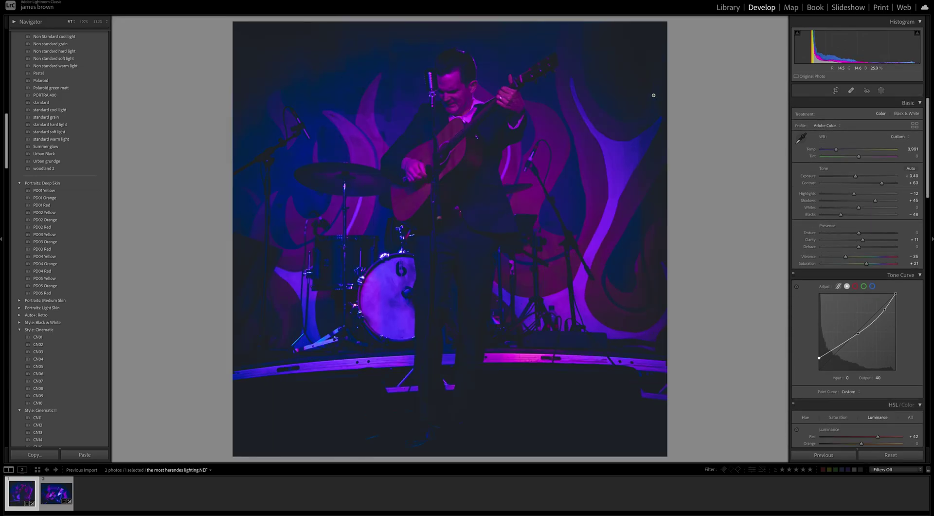
Reposition the square crop to leave more space above the guitarist's head
{"action": "left_click", "coordinate": [836, 90]}
{"action": "left_click_drag", "start_coordinate": [505, 171], "coordinate": [505, 178]}
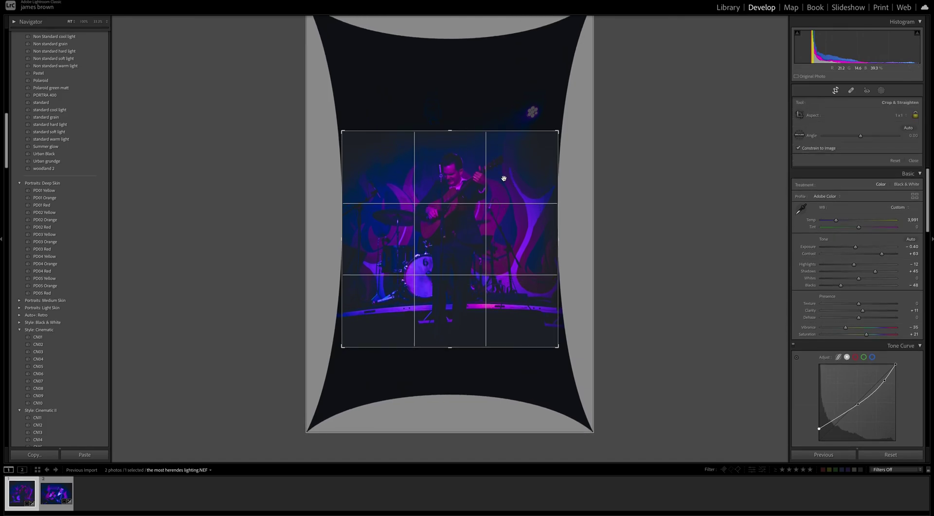
{"action": "key", "text": "Return"}
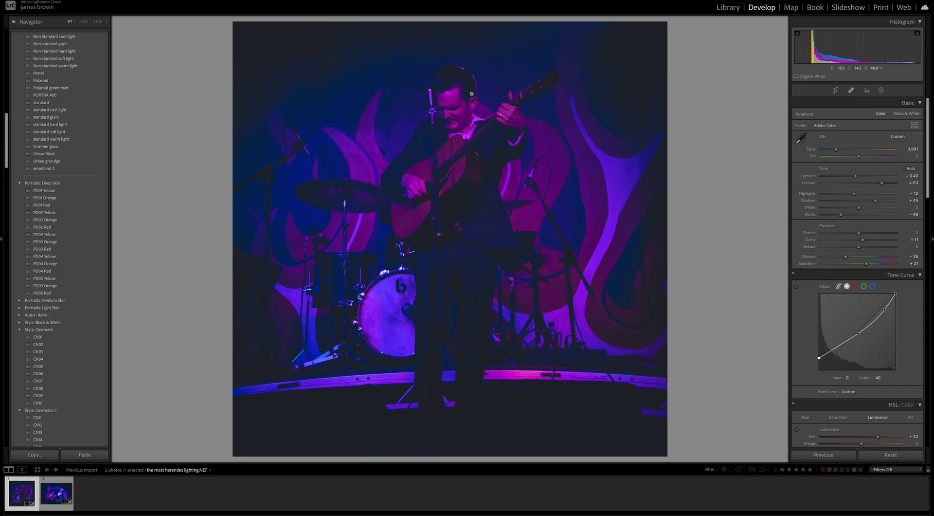
Create a new brush mask and choose a green colour for the mask overlay
{"action": "left_click", "coordinate": [882, 91]}
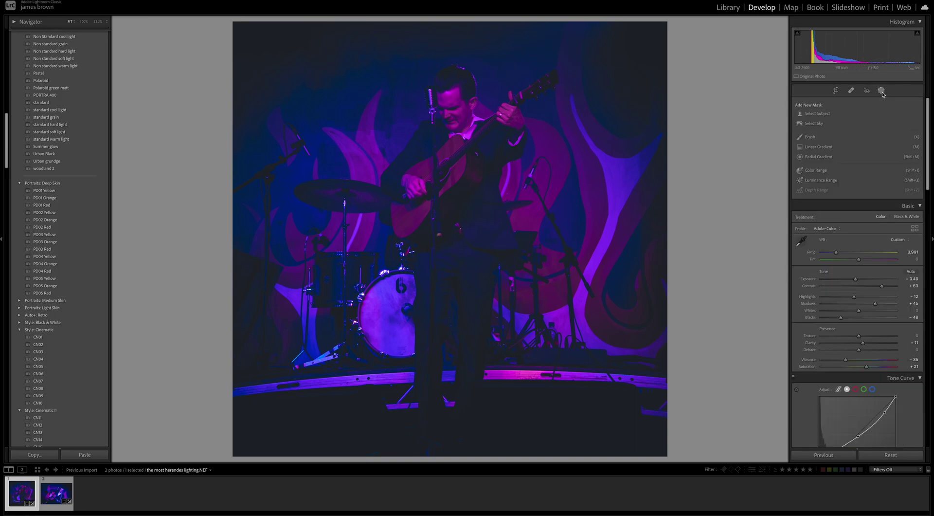
{"action": "left_click", "coordinate": [811, 138]}
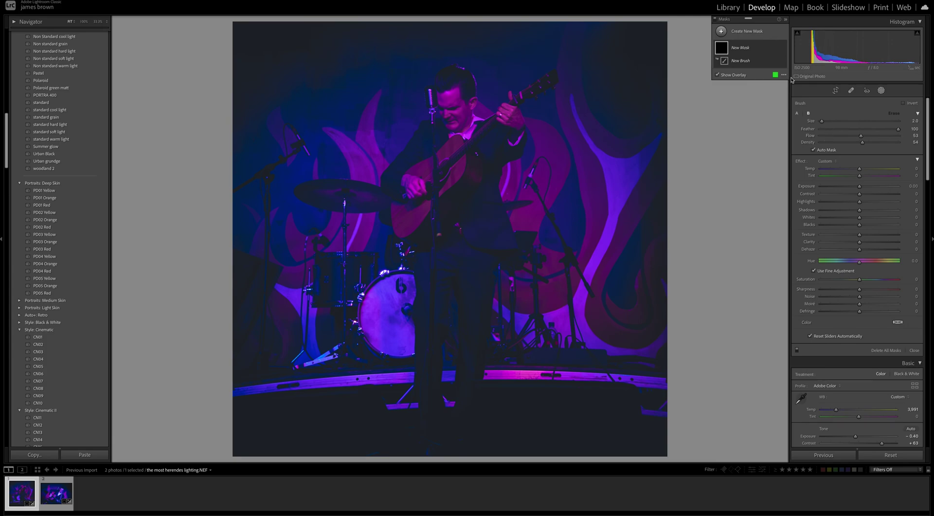
{"action": "left_click", "coordinate": [775, 75]}
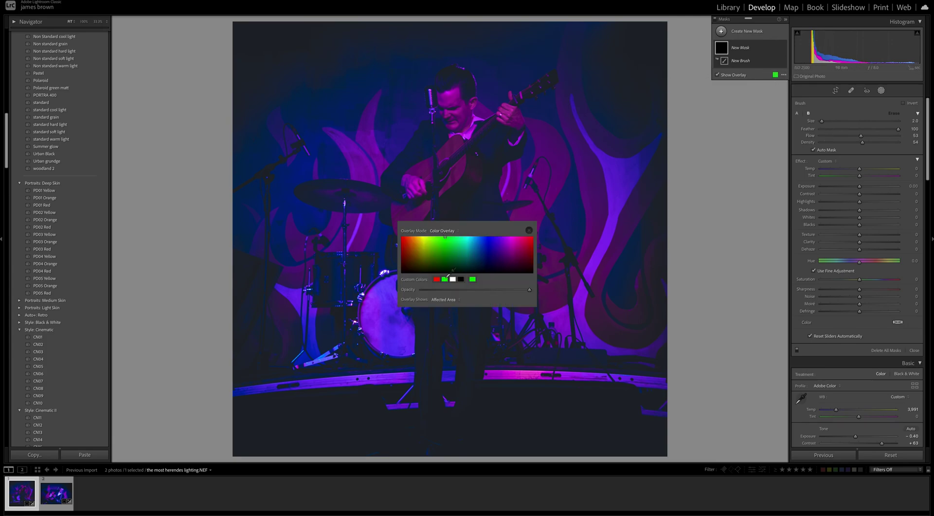
{"action": "left_click", "coordinate": [437, 279]}
{"action": "left_click_drag", "start_coordinate": [447, 253], "coordinate": [440, 239]}
{"action": "left_click", "coordinate": [529, 231]}
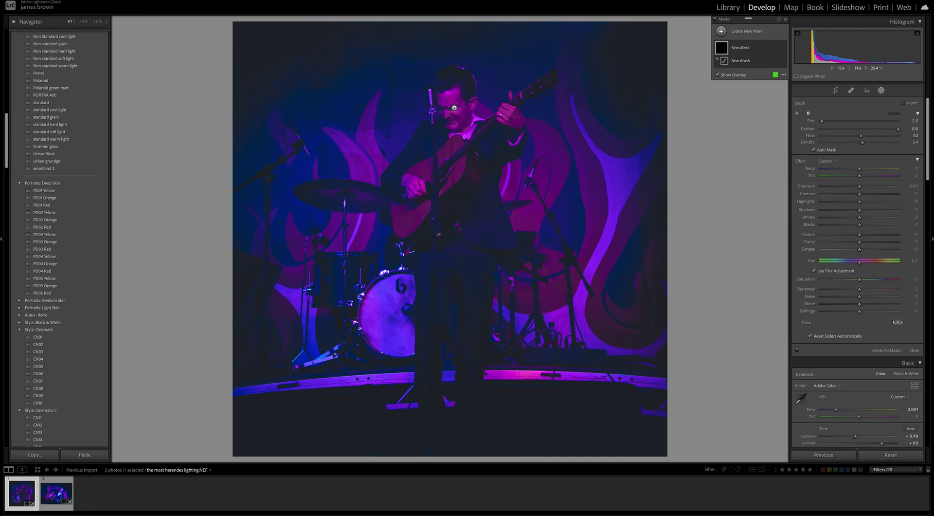
Paint the brush mask over the guitarist's face and hide the overlay
{"action": "key", "text": "shift+w"}
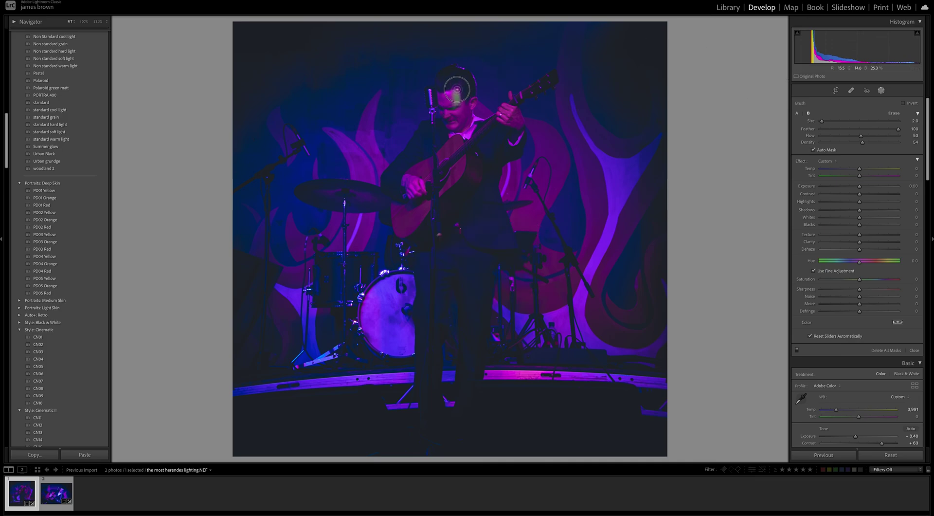
{"action": "mouse_move", "coordinate": [450, 90]}
{"action": "left_mouse_down"}
{"action": "mouse_move", "coordinate": [455, 119]}
{"action": "mouse_move", "coordinate": [461, 98]}
{"action": "mouse_move", "coordinate": [465, 118]}
{"action": "mouse_move", "coordinate": [475, 100]}
{"action": "mouse_move", "coordinate": [466, 126]}
{"action": "mouse_move", "coordinate": [455, 130]}
{"action": "mouse_move", "coordinate": [462, 128]}
{"action": "mouse_move", "coordinate": [443, 113]}
{"action": "mouse_move", "coordinate": [446, 123]}
{"action": "mouse_move", "coordinate": [442, 106]}
{"action": "mouse_move", "coordinate": [445, 114]}
{"action": "mouse_move", "coordinate": [453, 104]}
{"action": "mouse_move", "coordinate": [452, 124]}
{"action": "mouse_move", "coordinate": [461, 104]}
{"action": "mouse_move", "coordinate": [457, 126]}
{"action": "mouse_move", "coordinate": [447, 126]}
{"action": "mouse_move", "coordinate": [474, 116]}
{"action": "mouse_move", "coordinate": [475, 98]}
{"action": "mouse_move", "coordinate": [469, 128]}
{"action": "mouse_move", "coordinate": [451, 107]}
{"action": "mouse_move", "coordinate": [444, 113]}
{"action": "mouse_move", "coordinate": [454, 97]}
{"action": "left_mouse_up"}
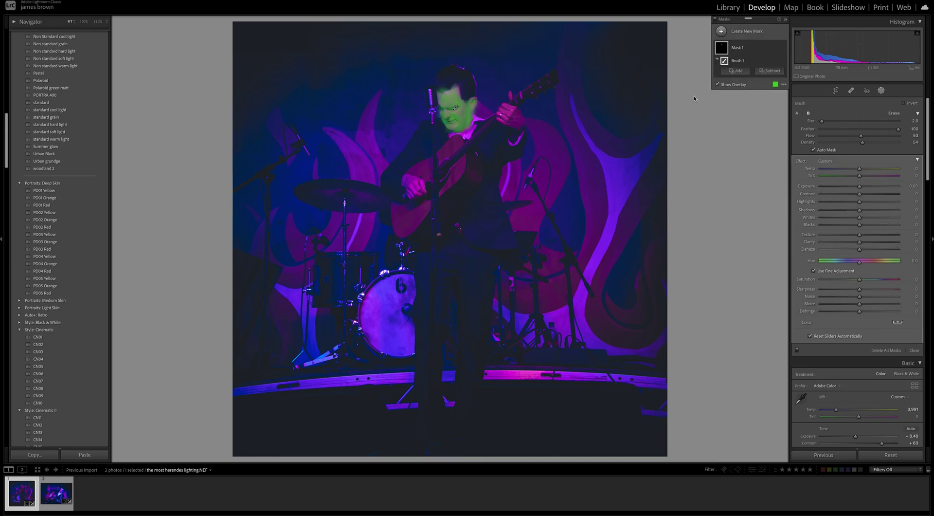
{"action": "left_click", "coordinate": [720, 84]}
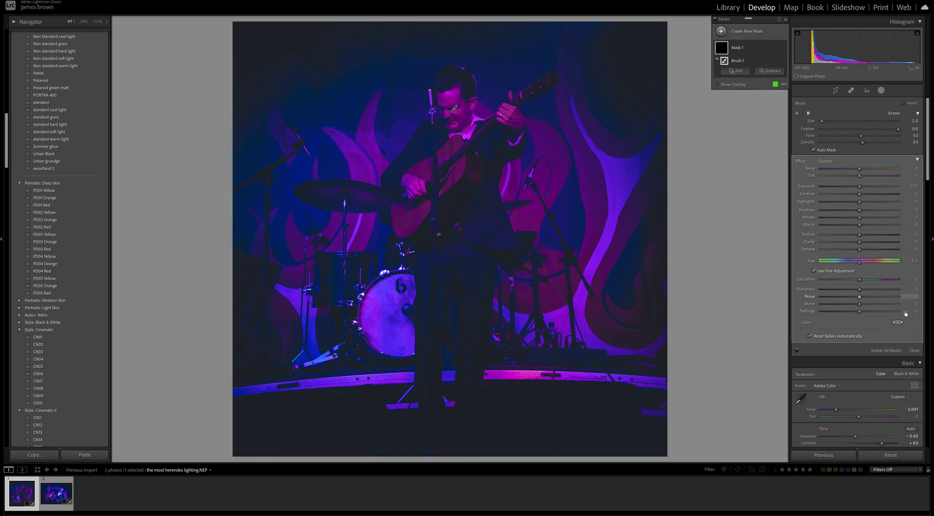
Lower the saturation of the face mask and close the masking tools
{"action": "left_click", "coordinate": [842, 280]}
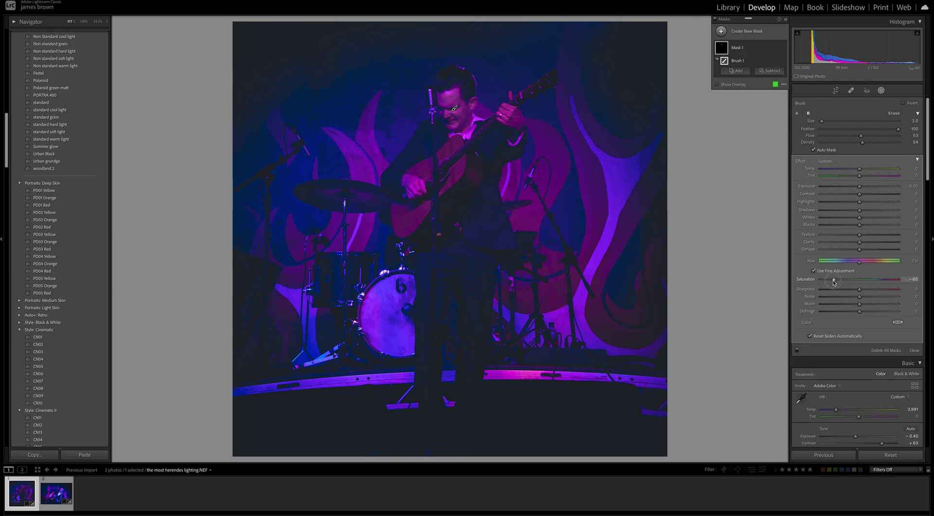
{"action": "mouse_move", "coordinate": [834, 282]}
{"action": "left_mouse_down"}
{"action": "mouse_move", "coordinate": [816, 285]}
{"action": "mouse_move", "coordinate": [837, 285]}
{"action": "left_mouse_up"}
{"action": "key", "text": "ctrl+z"}
{"action": "left_click", "coordinate": [915, 292]}
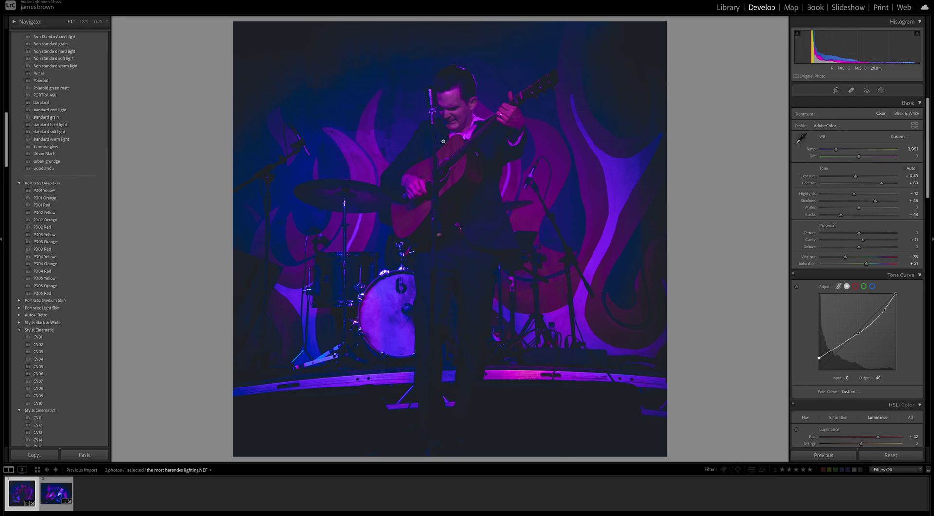
Compare the photo with and without the face mask, both in full view and zoomed in on the guitarist
{"action": "left_click", "coordinate": [882, 91]}
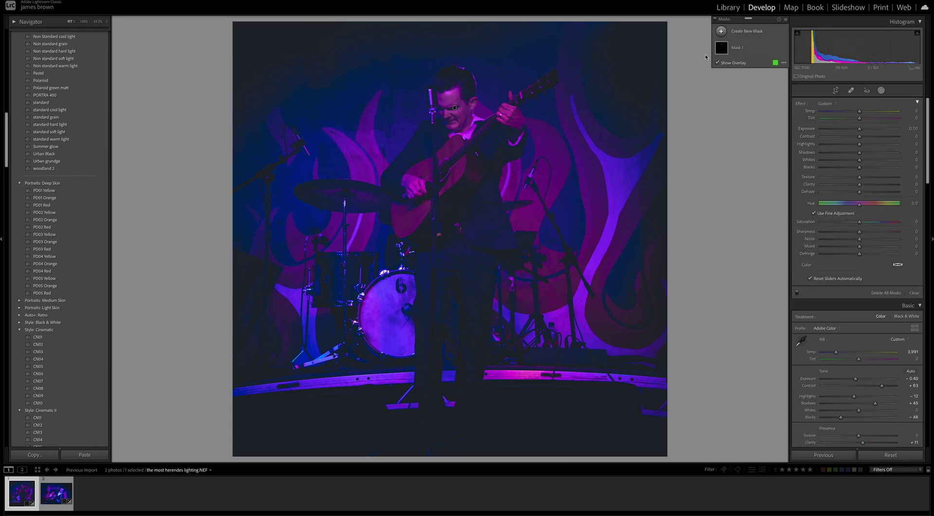
{"action": "left_click", "coordinate": [783, 47]}
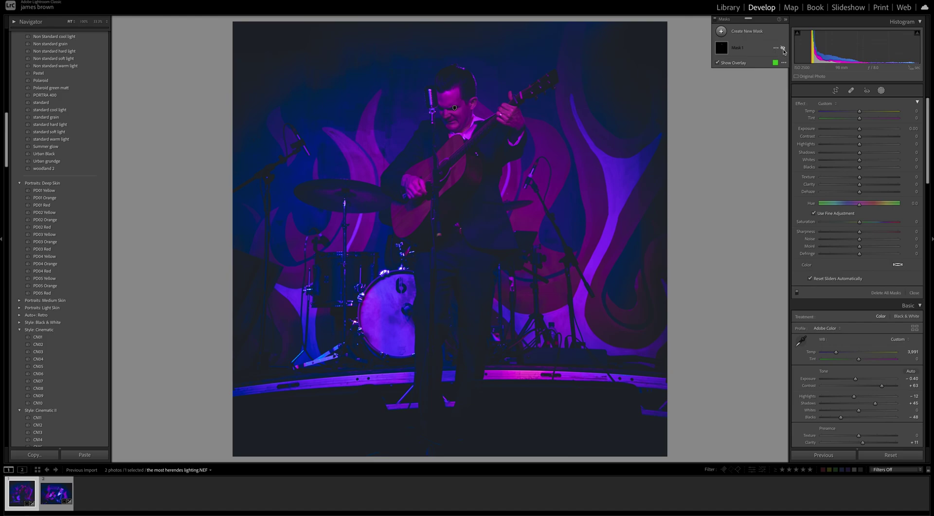
{"action": "left_click", "coordinate": [783, 48]}
{"action": "left_click", "coordinate": [783, 48]}
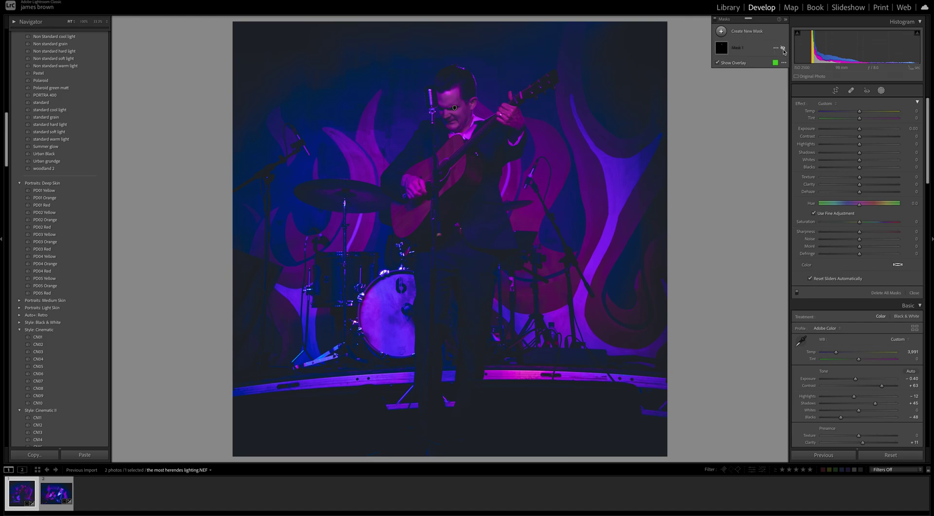
{"action": "key", "text": "z"}
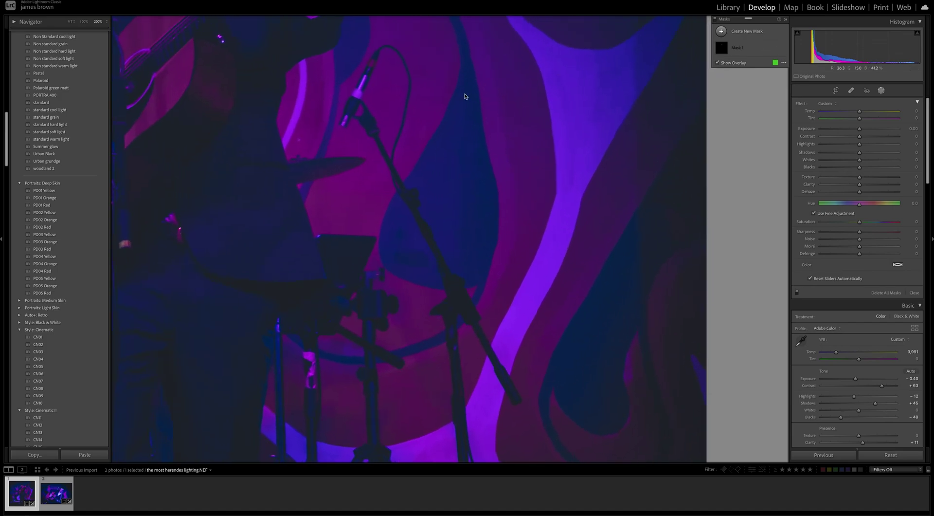
{"action": "scroll", "coordinate": [482, 109], "scroll_direction": "up", "scroll_amount": 5}
{"action": "scroll", "coordinate": [481, 109], "scroll_direction": "left", "scroll_amount": 5}
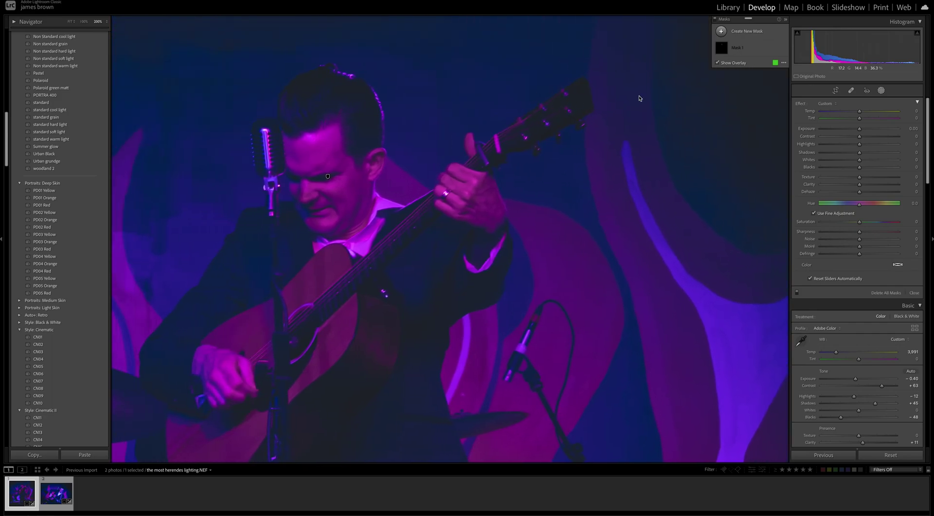
{"action": "left_click", "coordinate": [783, 48]}
{"action": "left_click", "coordinate": [783, 48]}
{"action": "left_click", "coordinate": [783, 49]}
{"action": "key", "text": "z"}
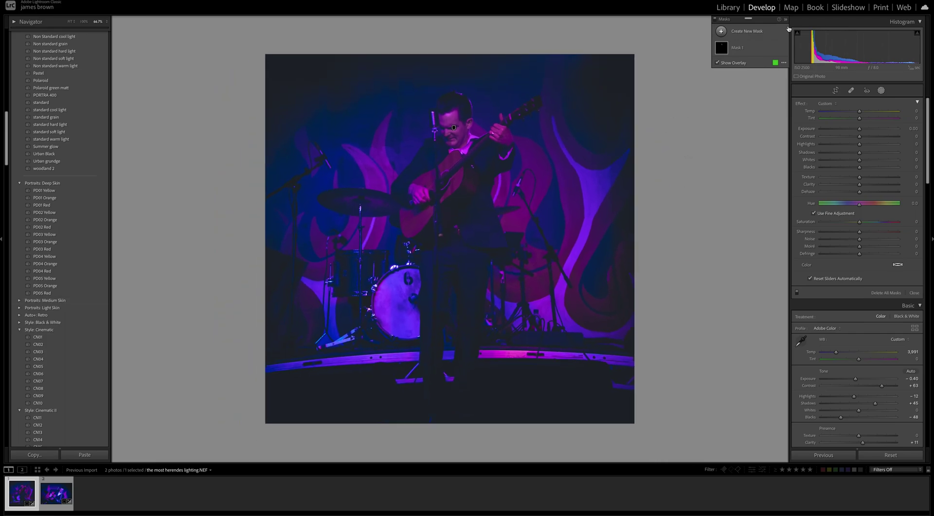
Create a new brush mask and paint it over the guitarist's lower jacket and trousers with a brush size of about 5
{"action": "left_click", "coordinate": [747, 32]}
{"action": "left_click", "coordinate": [761, 70]}
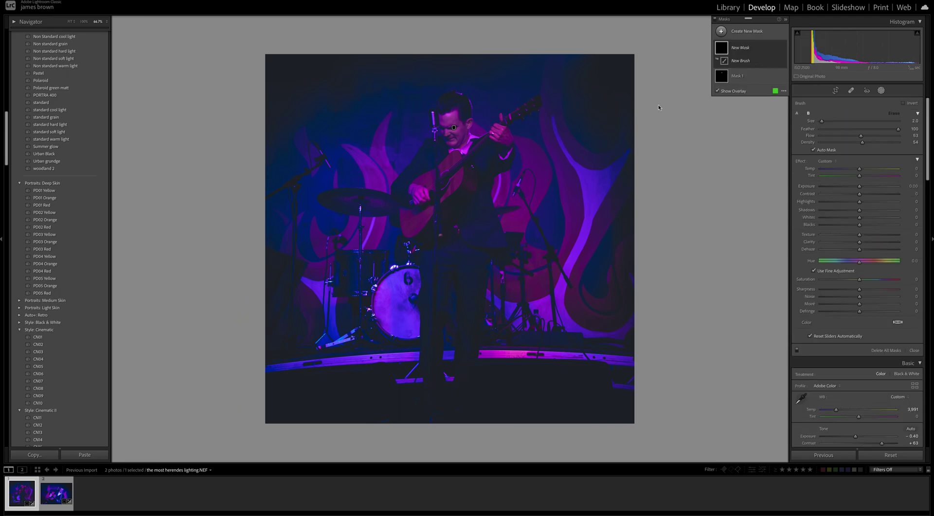
{"action": "key", "text": "bracketright"}
{"action": "key", "text": "bracketright"}
{"action": "mouse_move", "coordinate": [468, 331]}
{"action": "left_mouse_down"}
{"action": "mouse_move", "coordinate": [470, 261]}
{"action": "mouse_move", "coordinate": [470, 364]}
{"action": "mouse_move", "coordinate": [446, 245]}
{"action": "left_mouse_up"}
{"action": "mouse_move", "coordinate": [477, 207]}
{"action": "left_mouse_down"}
{"action": "mouse_move", "coordinate": [472, 217]}
{"action": "mouse_move", "coordinate": [448, 209]}
{"action": "mouse_move", "coordinate": [417, 236]}
{"action": "mouse_move", "coordinate": [423, 226]}
{"action": "mouse_move", "coordinate": [429, 249]}
{"action": "mouse_move", "coordinate": [453, 227]}
{"action": "mouse_move", "coordinate": [442, 248]}
{"action": "left_mouse_up"}
{"action": "key", "text": "bracketleft"}
{"action": "key", "text": "bracketleft"}
{"action": "mouse_move", "coordinate": [427, 364]}
{"action": "left_mouse_down"}
{"action": "mouse_move", "coordinate": [428, 285]}
{"action": "mouse_move", "coordinate": [431, 334]}
{"action": "mouse_move", "coordinate": [434, 299]}
{"action": "mouse_move", "coordinate": [457, 295]}
{"action": "left_mouse_up"}
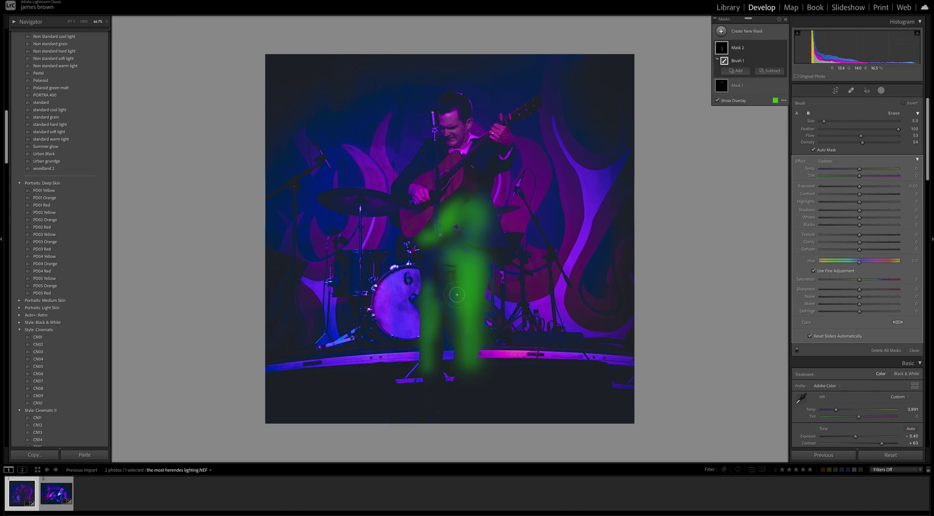
Hide the mask overlay, then brighten the shadows and exposure of the suit mask and close the masking tools
{"action": "left_click", "coordinate": [718, 100]}
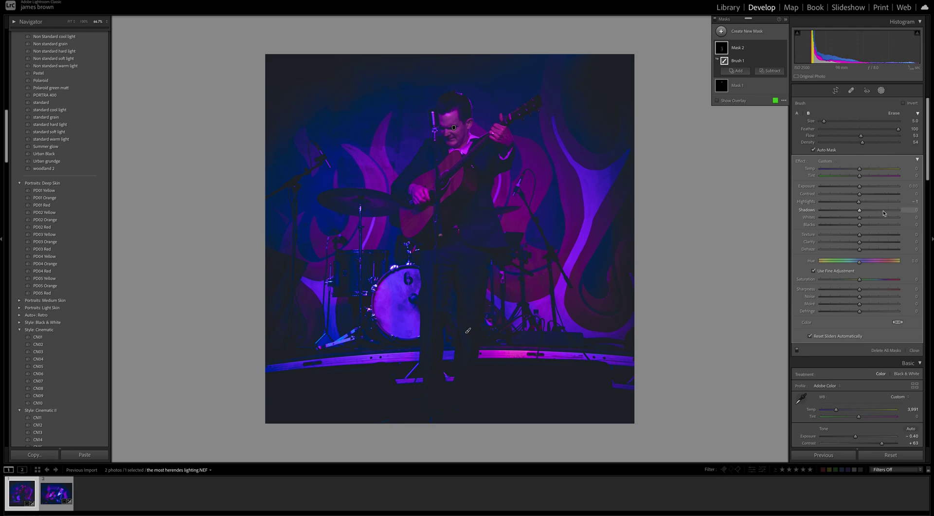
{"action": "mouse_move", "coordinate": [885, 212]}
{"action": "left_mouse_down"}
{"action": "mouse_move", "coordinate": [894, 213]}
{"action": "mouse_move", "coordinate": [863, 188]}
{"action": "mouse_move", "coordinate": [882, 186]}
{"action": "mouse_move", "coordinate": [864, 187]}
{"action": "left_mouse_up"}
{"action": "key", "text": "shift+w"}
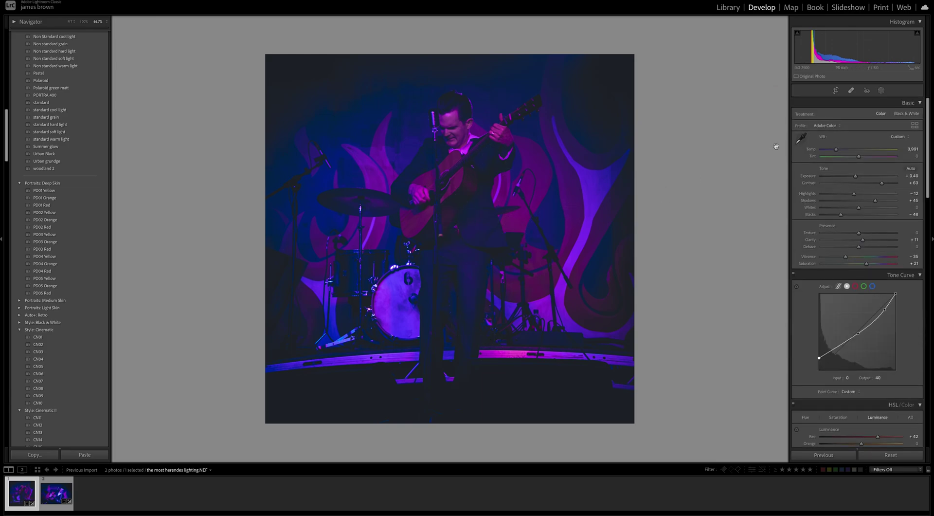
Reposition the square crop so the guitarist sits slightly higher in the frame, and apply it
{"action": "left_click", "coordinate": [836, 90]}
{"action": "left_click_drag", "start_coordinate": [458, 341], "coordinate": [466, 319]}
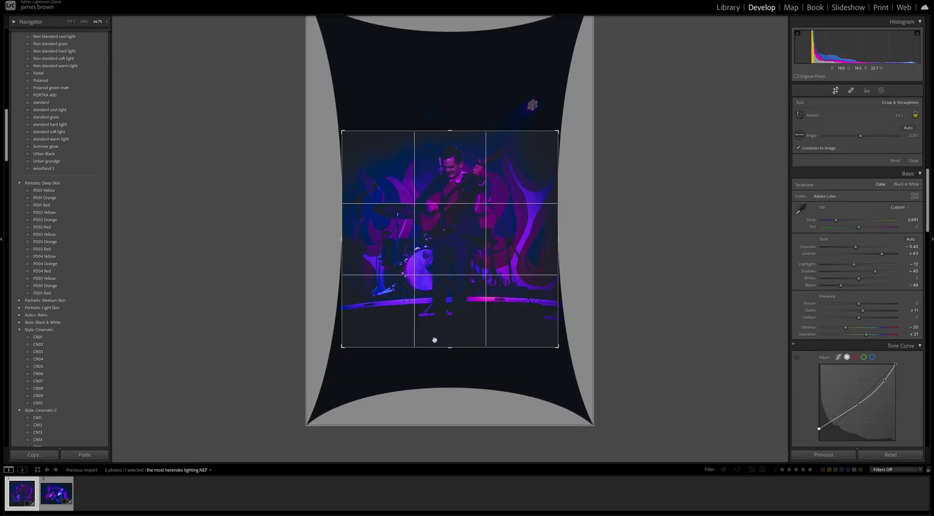
{"action": "key", "text": "Return"}
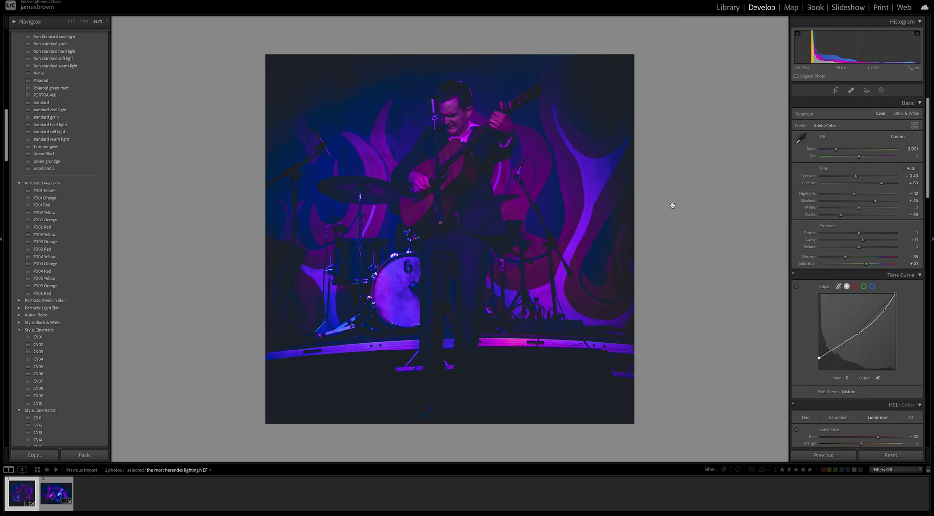
Compare the photo side by side with its original in full view and set the vibrance to −26
{"action": "key", "text": "y"}
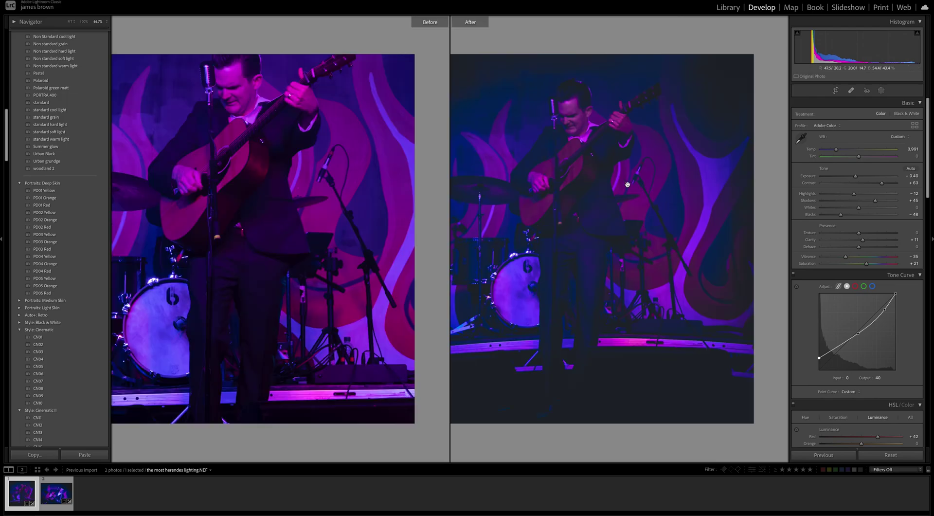
{"action": "left_click", "coordinate": [538, 157]}
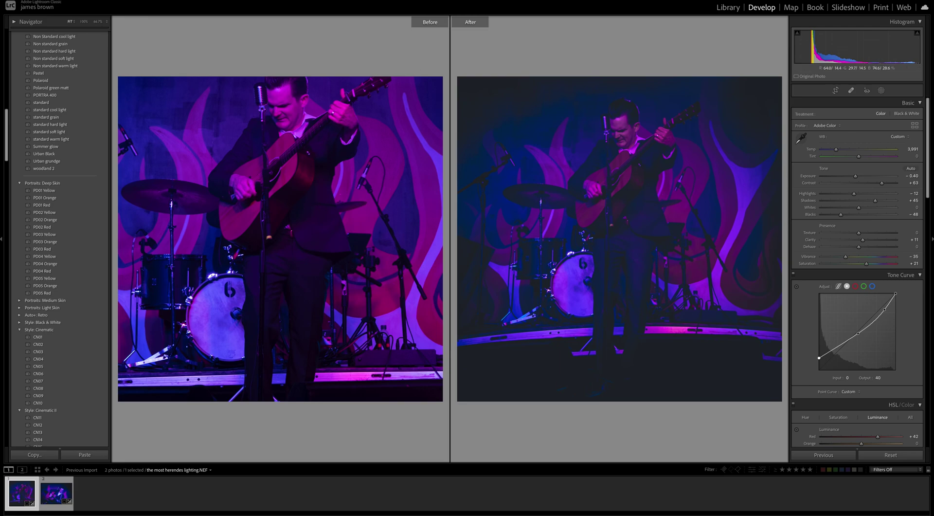
{"action": "mouse_move", "coordinate": [854, 259]}
{"action": "left_mouse_down"}
{"action": "mouse_move", "coordinate": [846, 257]}
{"action": "mouse_move", "coordinate": [869, 257]}
{"action": "mouse_move", "coordinate": [850, 258]}
{"action": "left_mouse_up"}
{"action": "left_click_drag", "start_coordinate": [878, 267], "coordinate": [850, 257]}
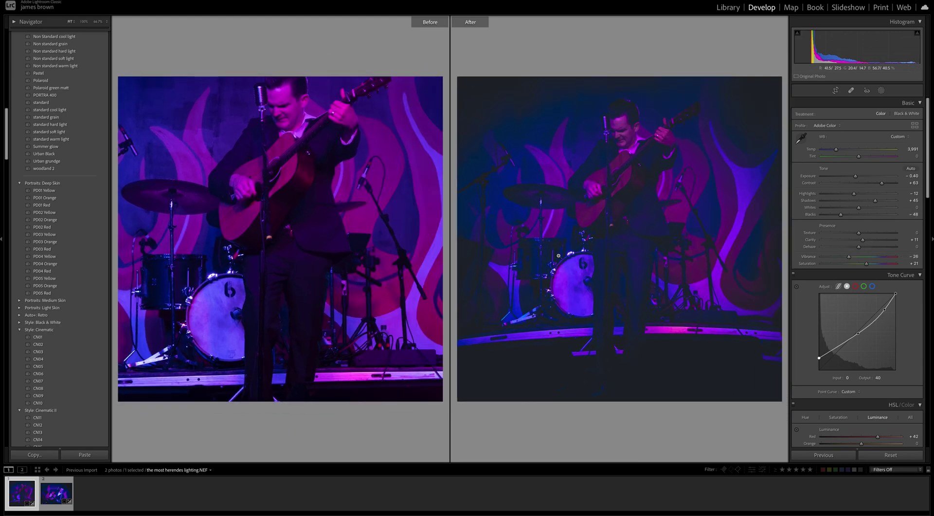
{"action": "key", "text": "y"}
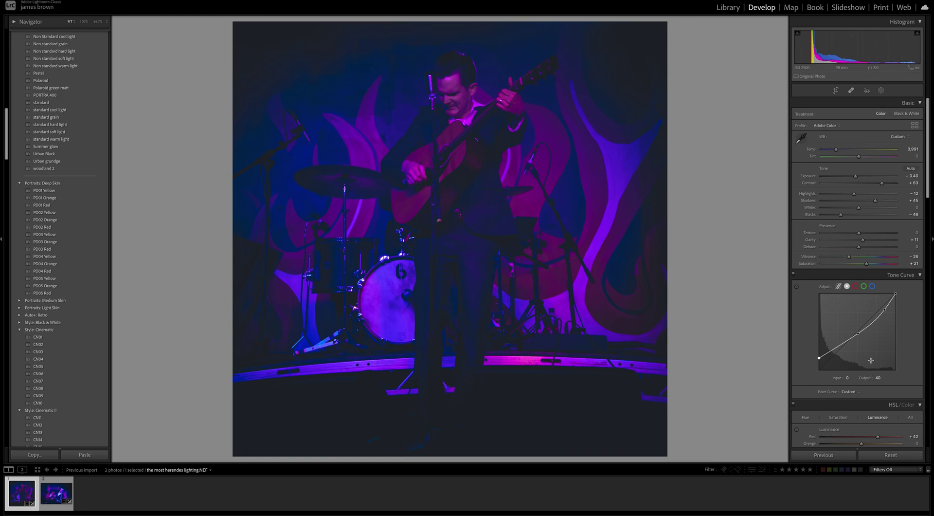
Rotate the photo very slightly within the square crop and apply the crop
{"action": "scroll", "coordinate": [871, 360], "scroll_direction": "down", "scroll_amount": 20}
{"action": "scroll", "coordinate": [871, 362], "scroll_direction": "up", "scroll_amount": 5}
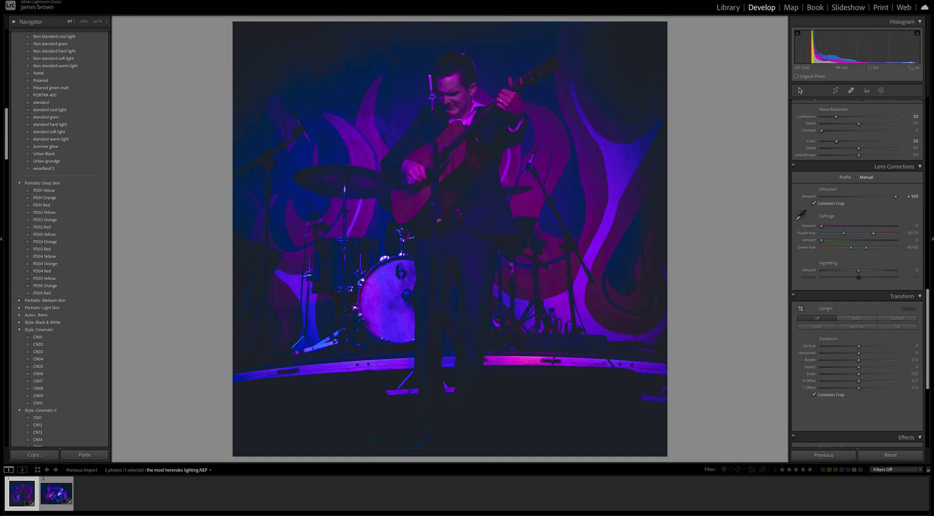
{"action": "left_click", "coordinate": [836, 90]}
{"action": "left_click_drag", "start_coordinate": [329, 237], "coordinate": [329, 236]}
{"action": "key", "text": "Return"}
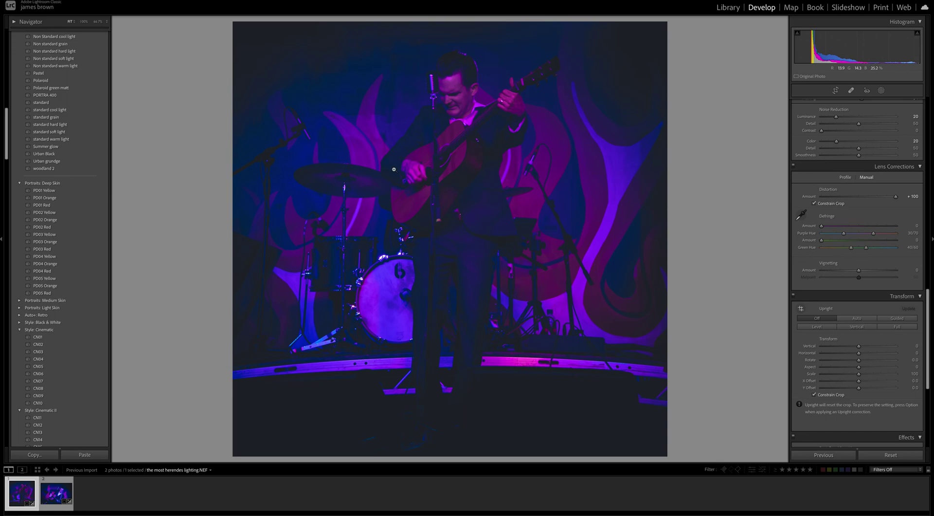
Warm the photo's white balance by setting the temperature to 5,167
{"action": "scroll", "coordinate": [909, 176], "scroll_direction": "up", "scroll_amount": 20}
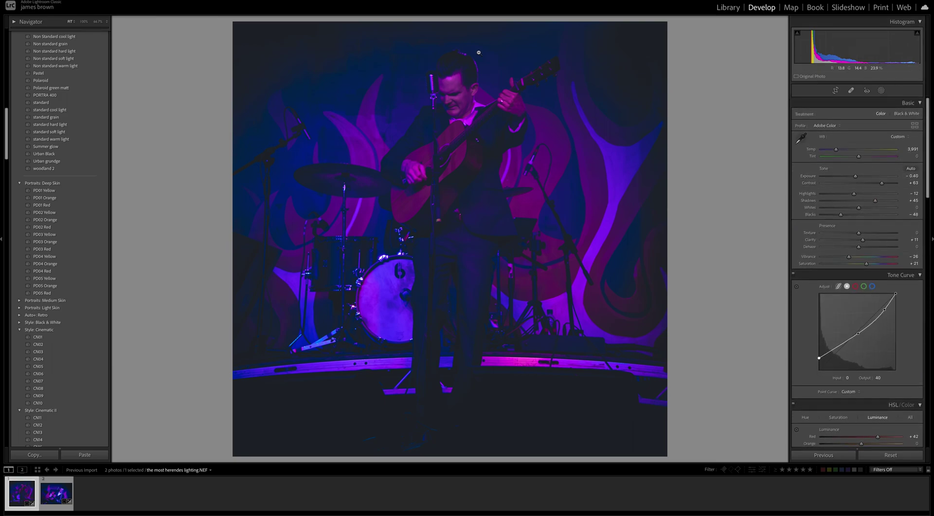
{"action": "mouse_move", "coordinate": [841, 151]}
{"action": "left_mouse_down"}
{"action": "mouse_move", "coordinate": [880, 149]}
{"action": "mouse_move", "coordinate": [846, 152]}
{"action": "left_mouse_up"}
{"action": "left_click_drag", "start_coordinate": [844, 150], "coordinate": [846, 152]}
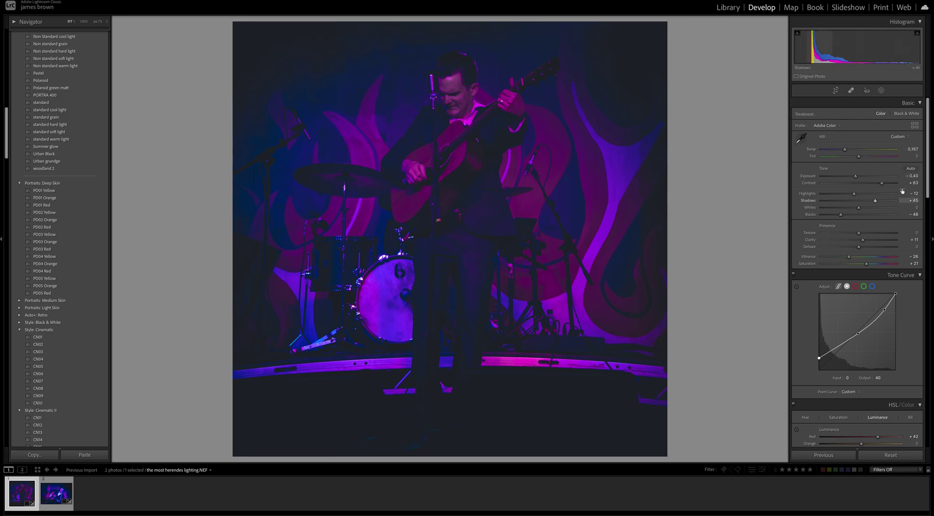
Set the contrast to +72 and the vibrance to −20
{"action": "left_click_drag", "start_coordinate": [882, 183], "coordinate": [890, 183]}
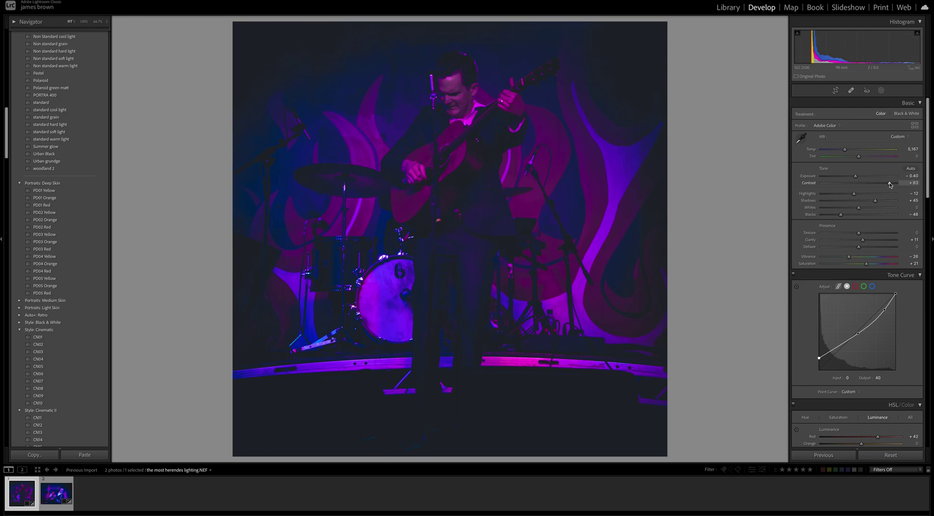
{"action": "left_click_drag", "start_coordinate": [890, 183], "coordinate": [885, 183]}
{"action": "left_click_drag", "start_coordinate": [853, 260], "coordinate": [847, 259]}
Set the white balance tint to +6 while comparing the edit side by side with the original
{"action": "key", "text": "y"}
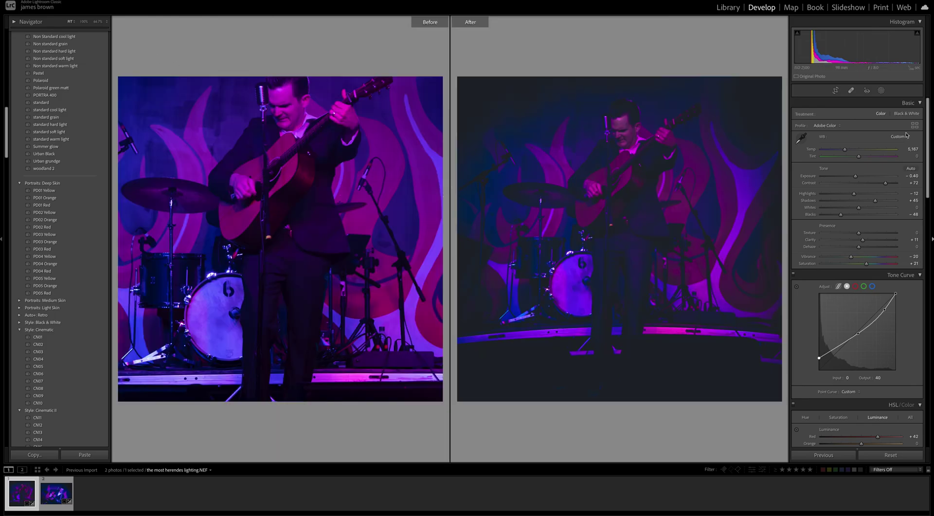
{"action": "left_click_drag", "start_coordinate": [860, 159], "coordinate": [860, 157]}
{"action": "key", "text": "y"}
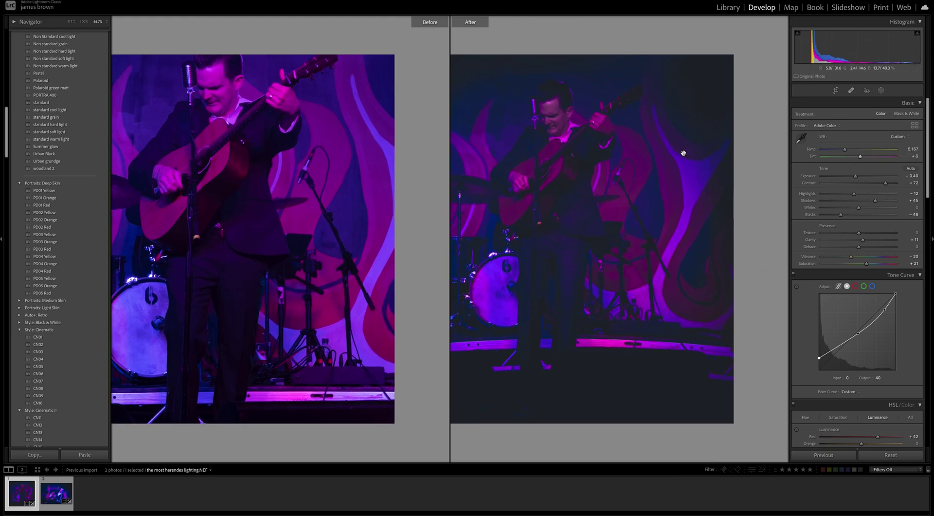